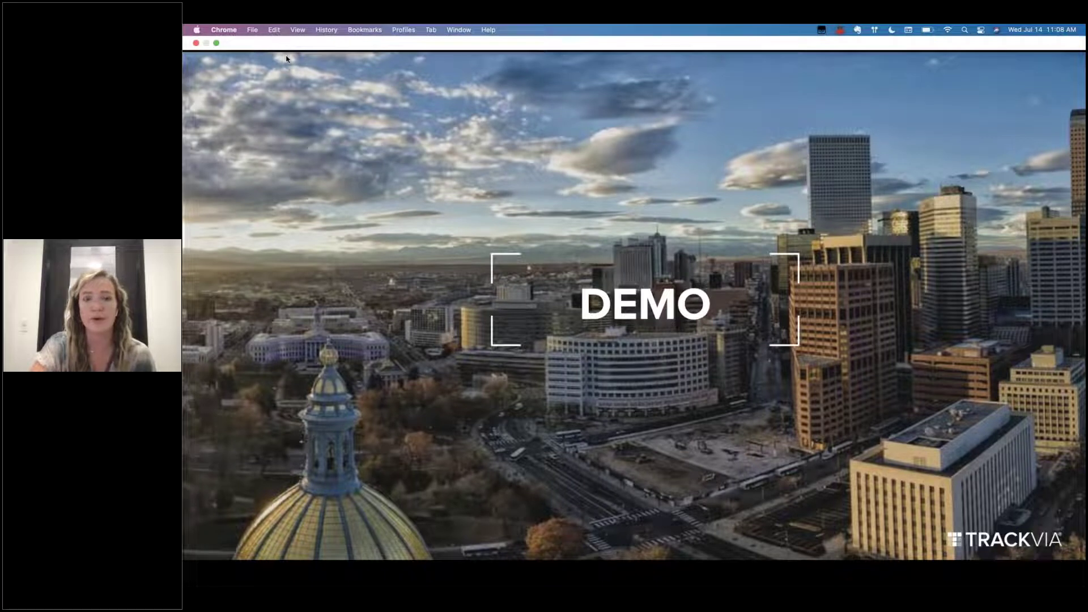
# Step: Leave the slide presentation and open the trial request page on the TrackVia website
pyautogui.click(216, 46)
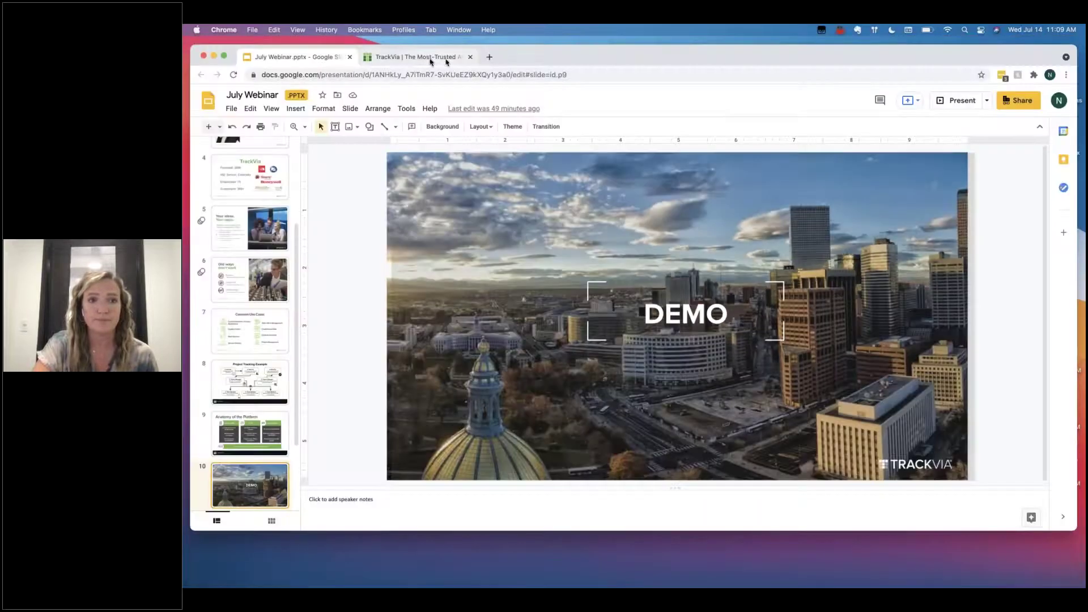
pyautogui.click(430, 58)
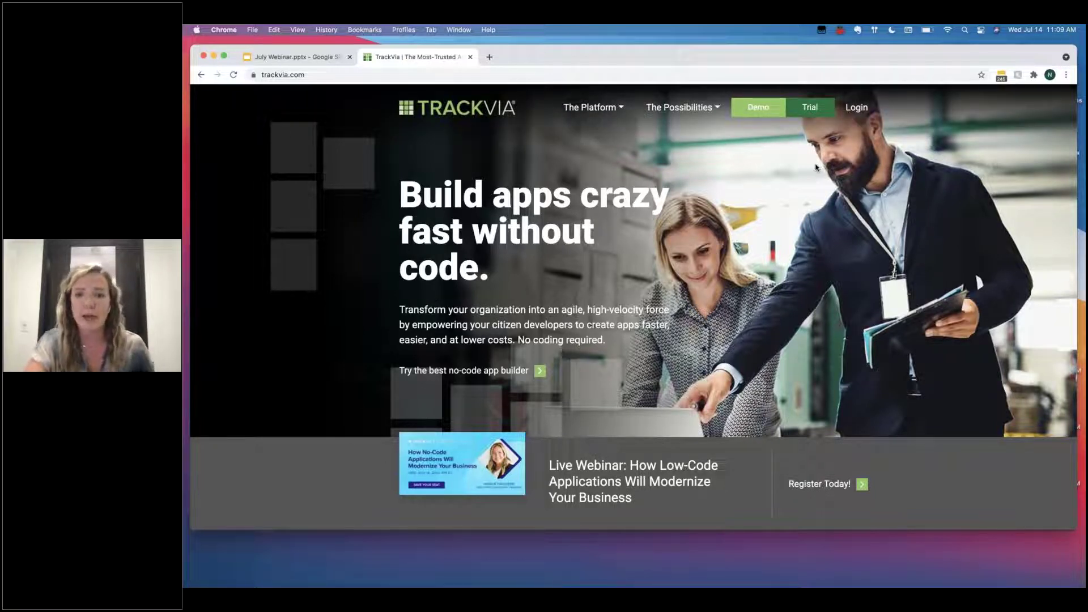
pyautogui.click(815, 114)
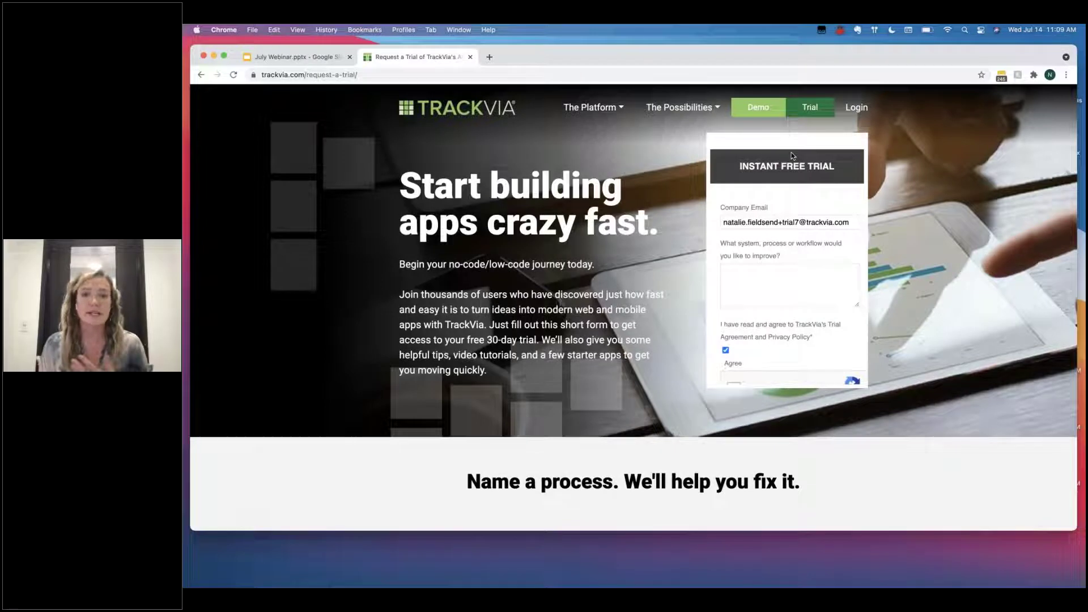
# Step: Change the company email in the trial form so that its plus tag reads "webinar"
pyautogui.click(796, 222)
pyautogui.press('BackSpace')
pyautogui.press('BackSpace')
pyautogui.press('BackSpace')
pyautogui.press('BackSpace')
pyautogui.press('BackSpace')
pyautogui.write('webinar')
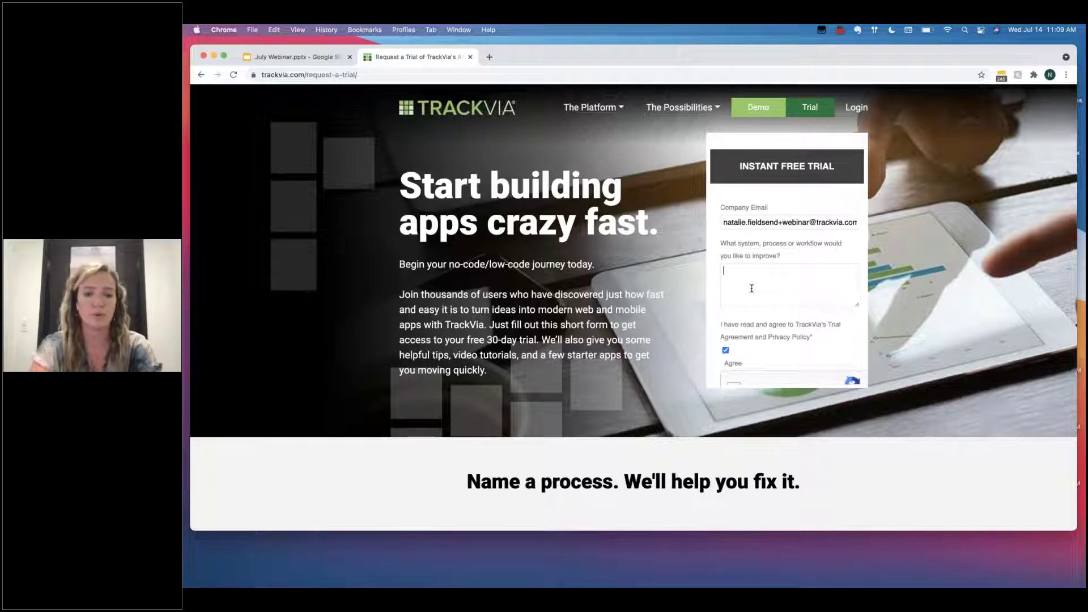
# Step: Enter "Eliminating Spreadsheets" as the process to improve, complete the robot check and submit the trial request
pyautogui.write('Eliminating Spreadsheets')
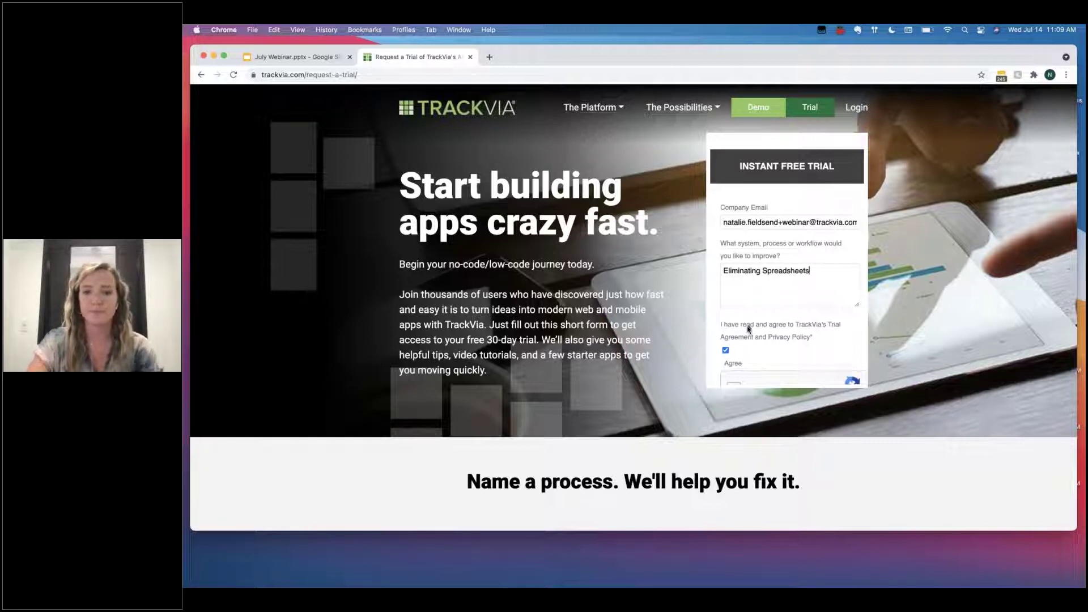
pyautogui.scroll(-2, 749, 340)
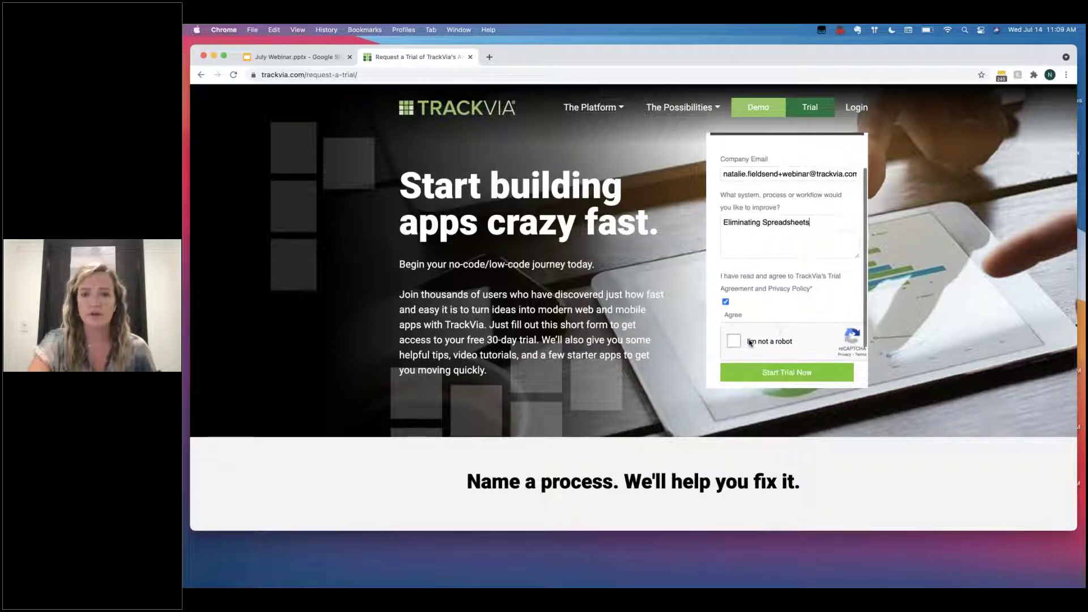
pyautogui.click(749, 342)
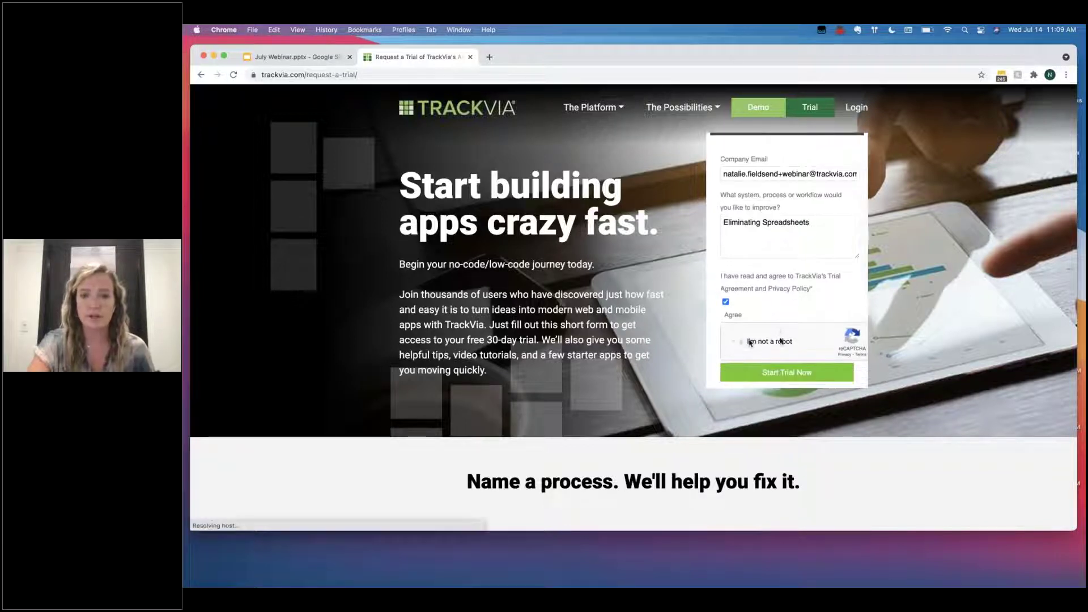
pyautogui.click(803, 374)
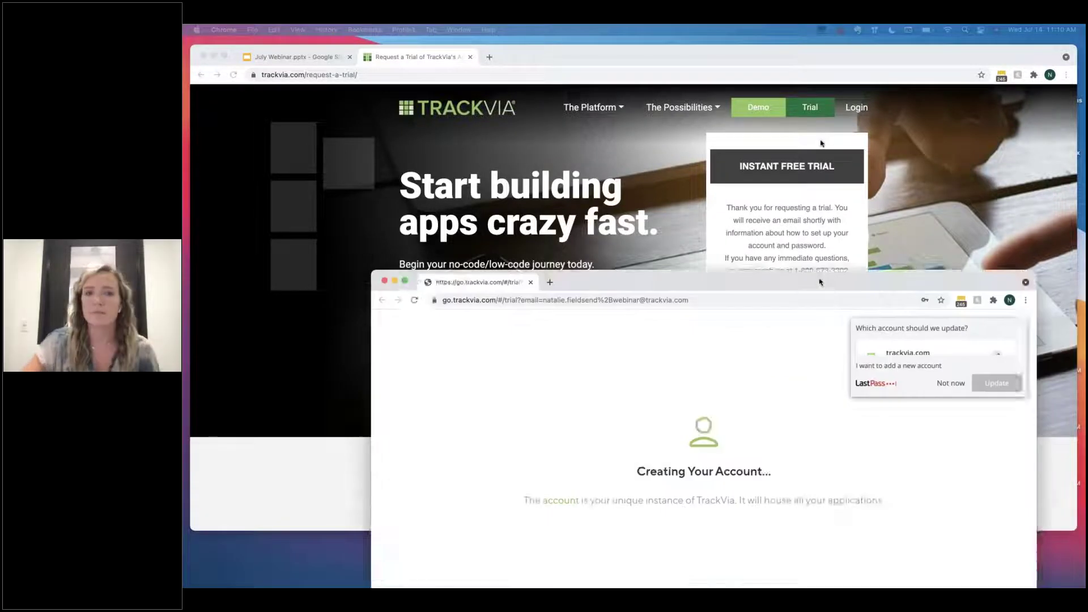
# Step: Decline the LastPass account update and merge the trial account page into the main browser window
pyautogui.moveTo(803, 285); pyautogui.dragTo(800, 136)
pyautogui.click(935, 239)
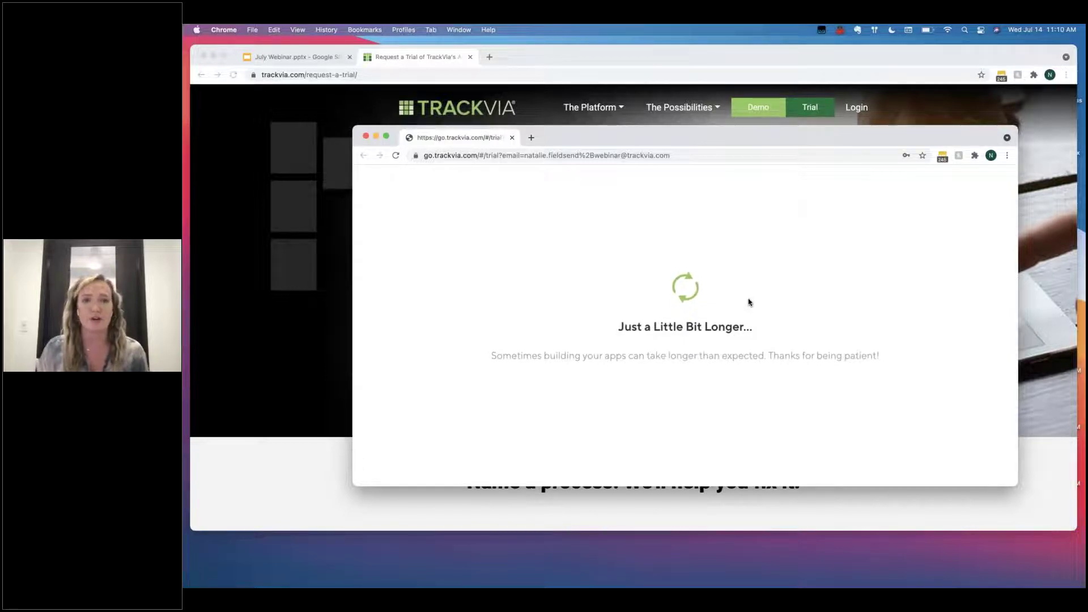
pyautogui.moveTo(482, 140); pyautogui.dragTo(533, 68)
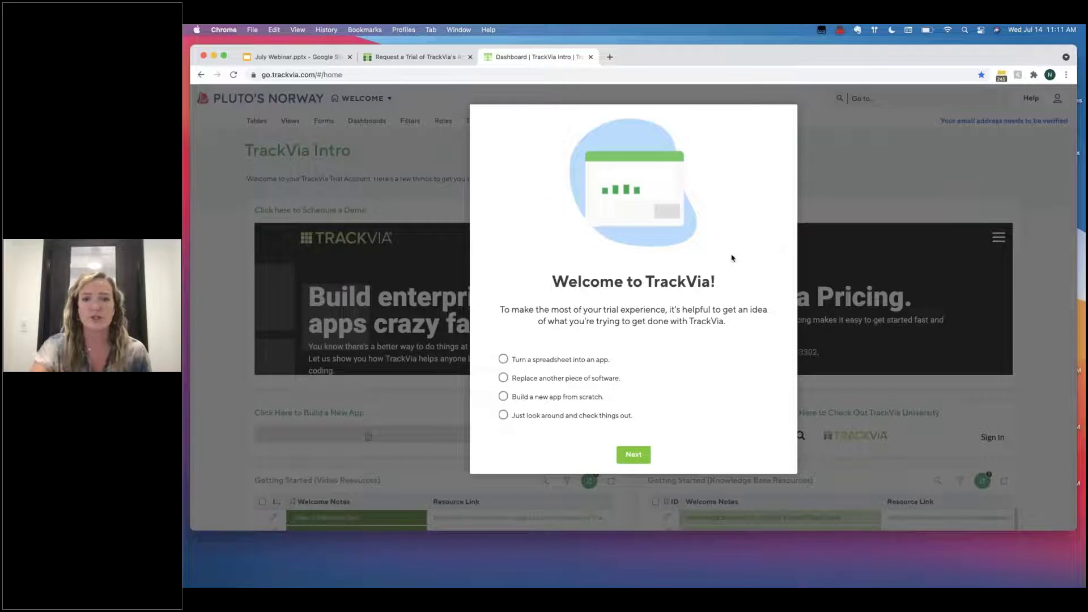
# Step: Choose "Just look around and check things out" in the welcome dialog, go through the mini tour and close it
pyautogui.click(580, 417)
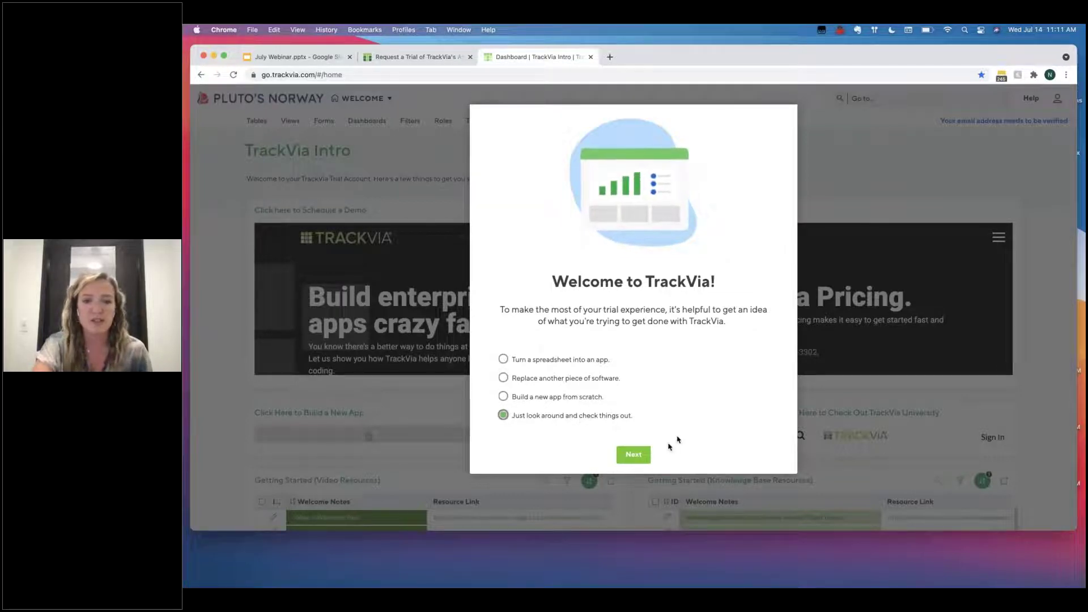
pyautogui.click(641, 457)
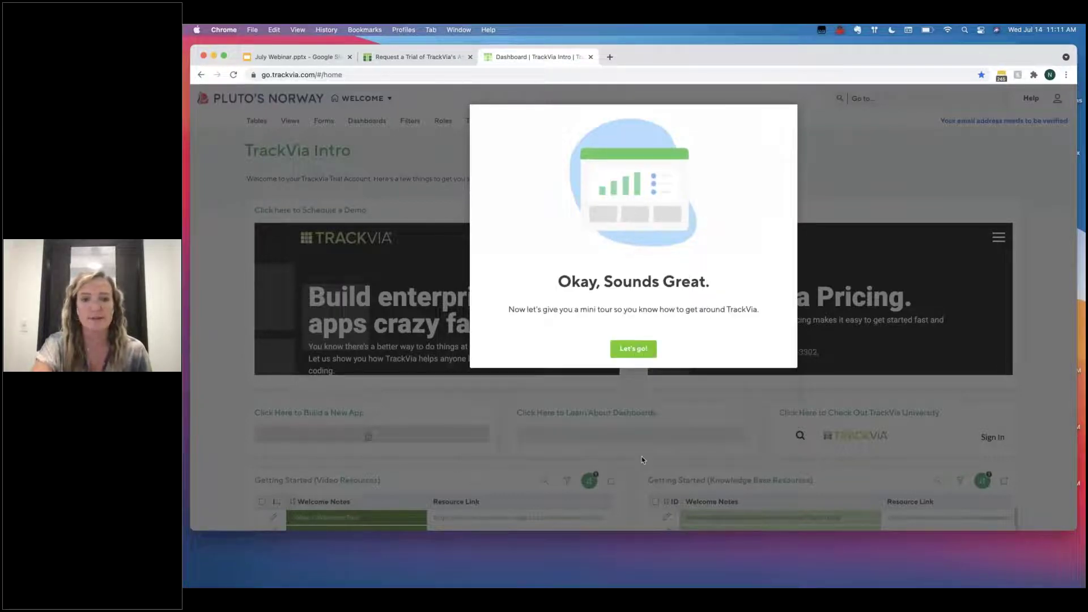
pyautogui.click(639, 349)
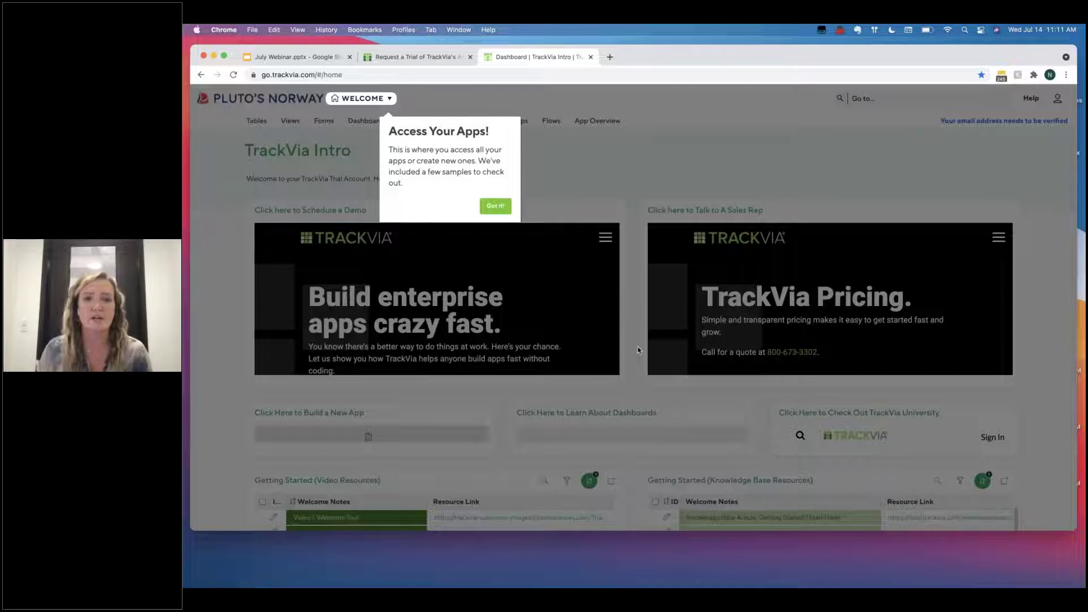
pyautogui.click(493, 210)
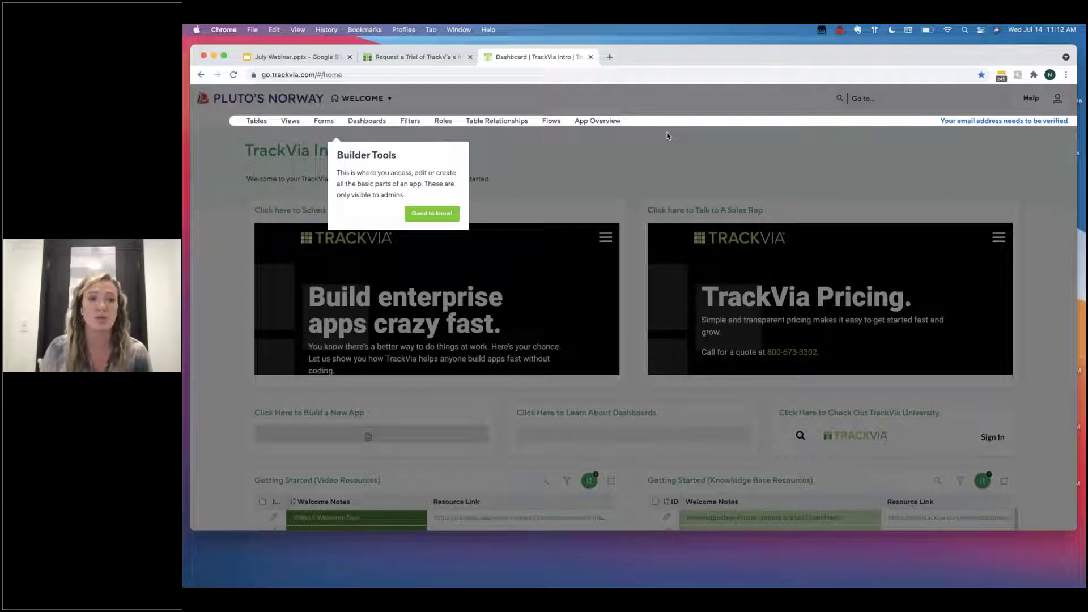
pyautogui.click(432, 214)
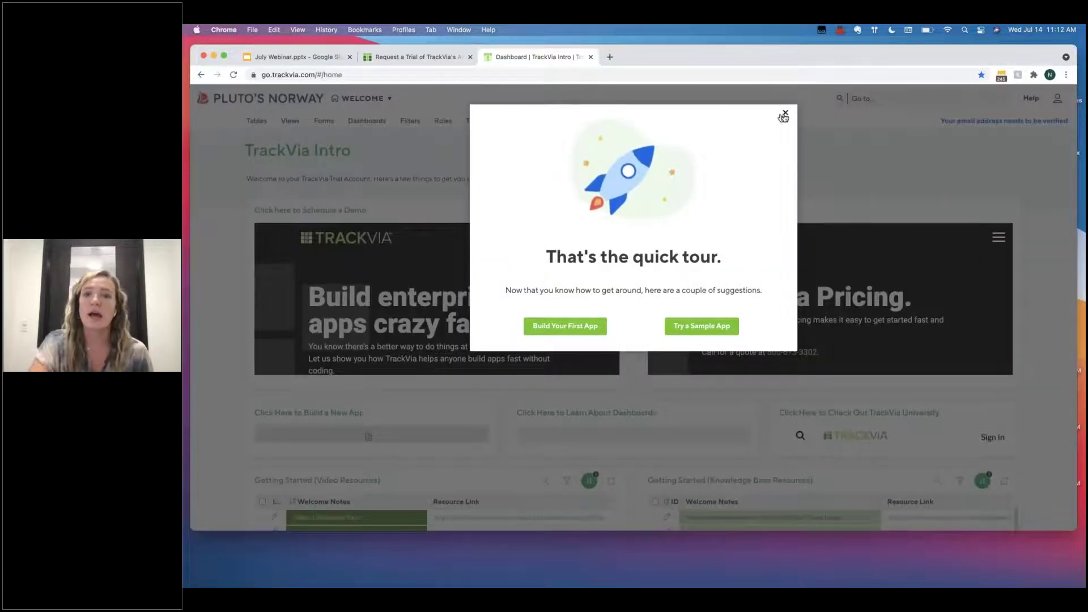
pyautogui.click(786, 114)
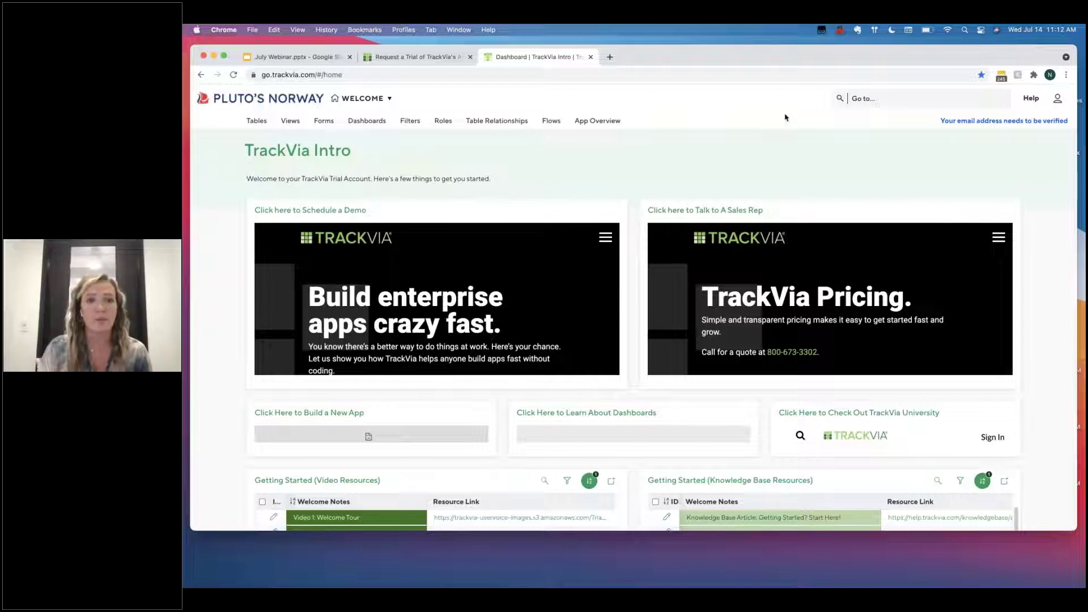
# Step: Star Project Management in the list of applications and open it in a full-screen browser window
pyautogui.scroll(-1, 760, 180)
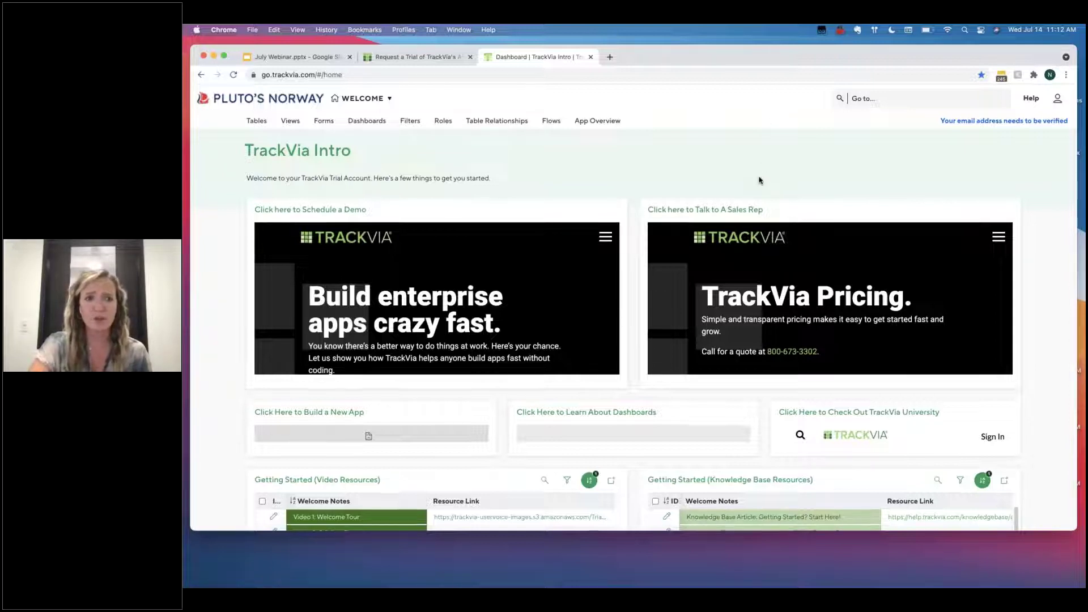
pyautogui.scroll(-2, 760, 181)
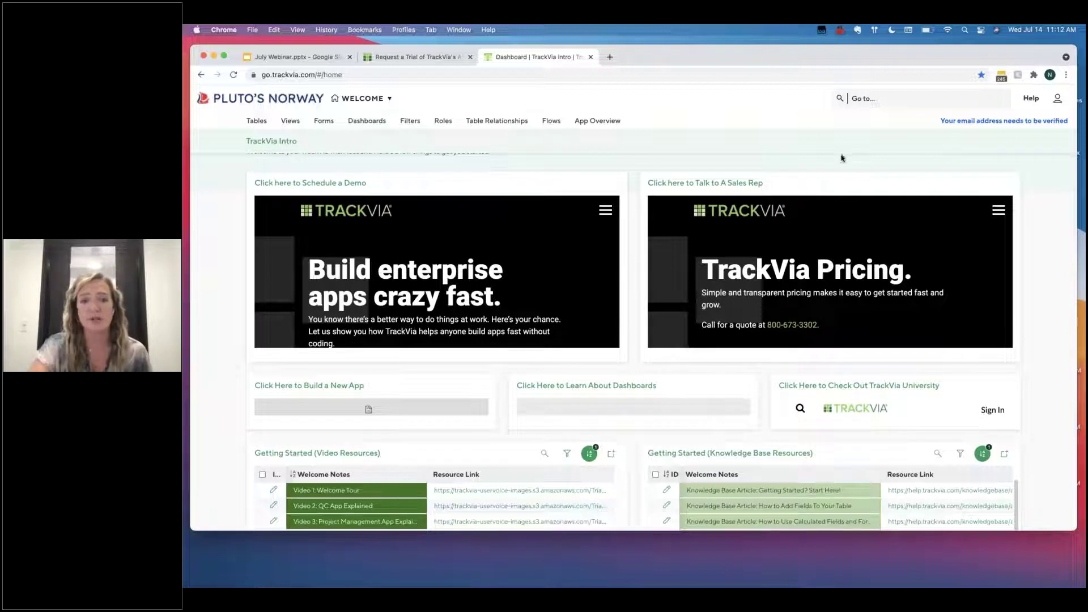
pyautogui.scroll(-5, 1047, 362)
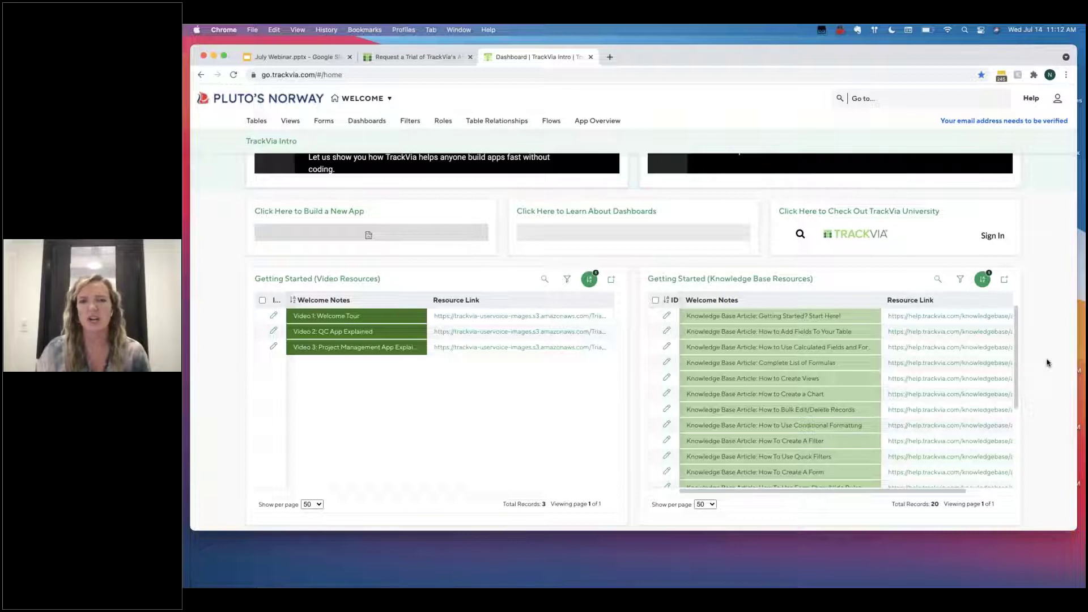
pyautogui.scroll(3, 1040, 374)
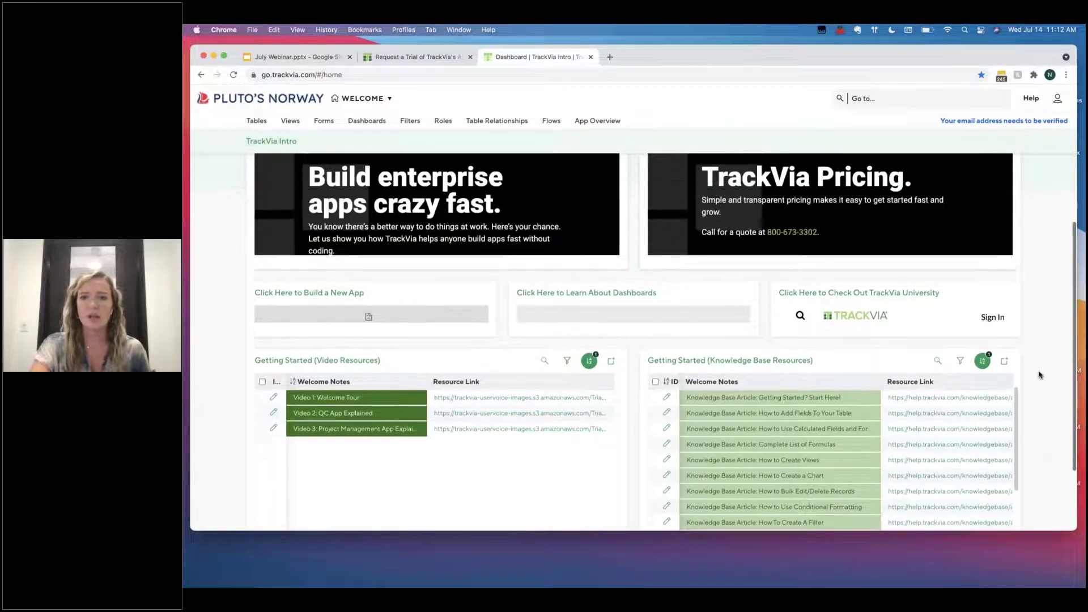
pyautogui.scroll(2, 1039, 374)
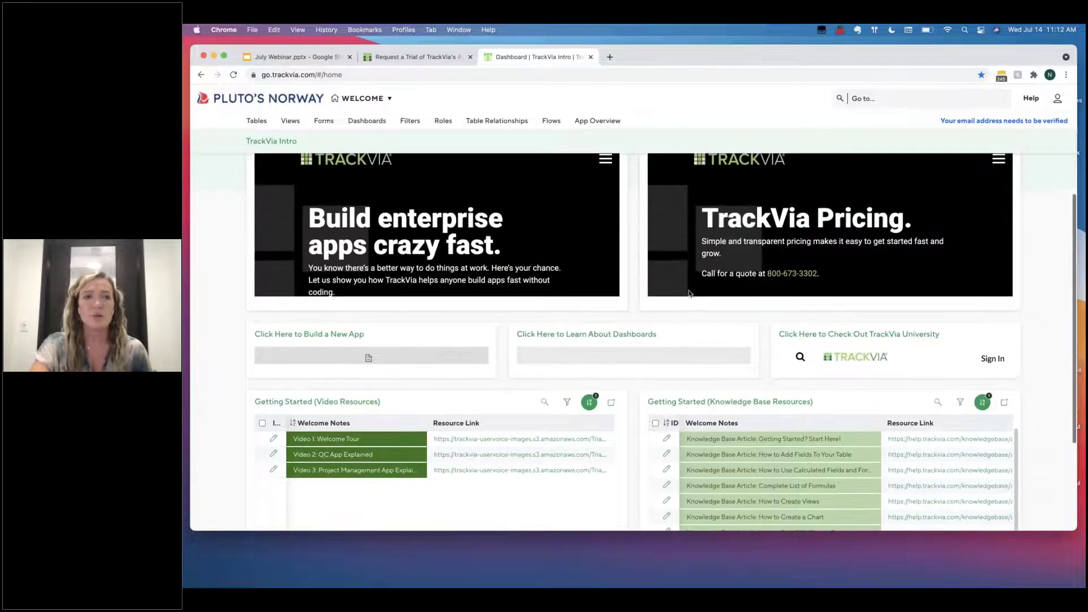
pyautogui.click(380, 100)
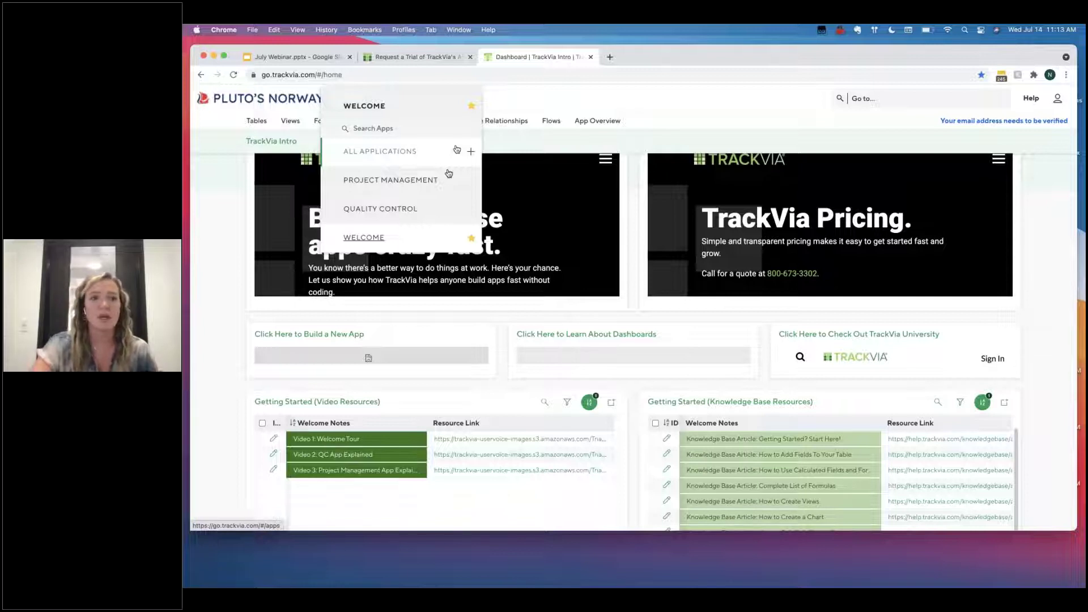
pyautogui.click(472, 183)
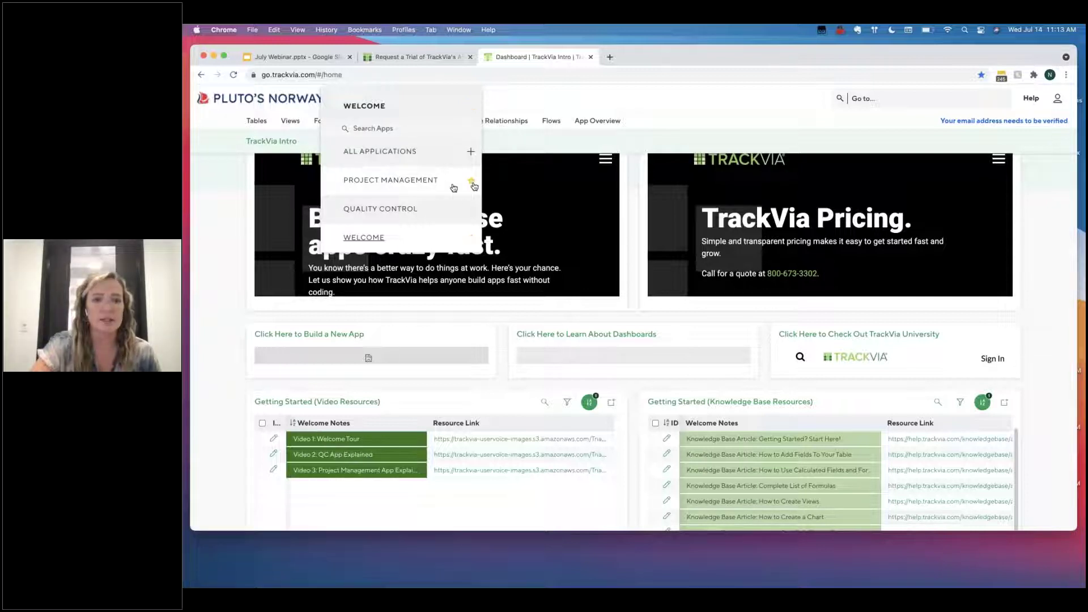
pyautogui.click(448, 188)
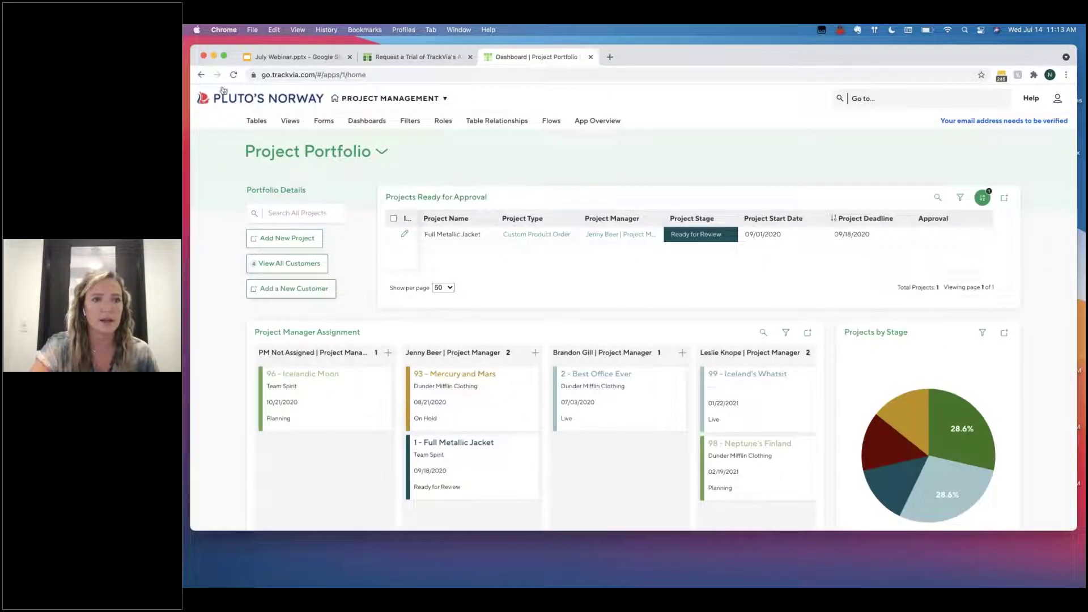
pyautogui.click(225, 57)
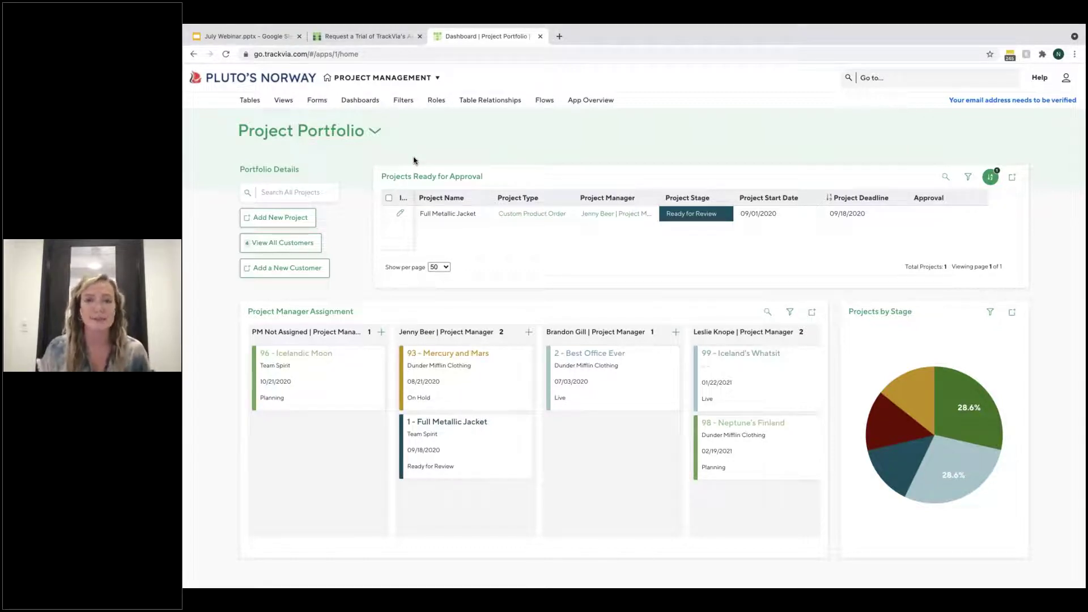
# Step: In the Employees table, assign the trial account's user as Application User of the project manager hired 02/03/2020
pyautogui.click(254, 101)
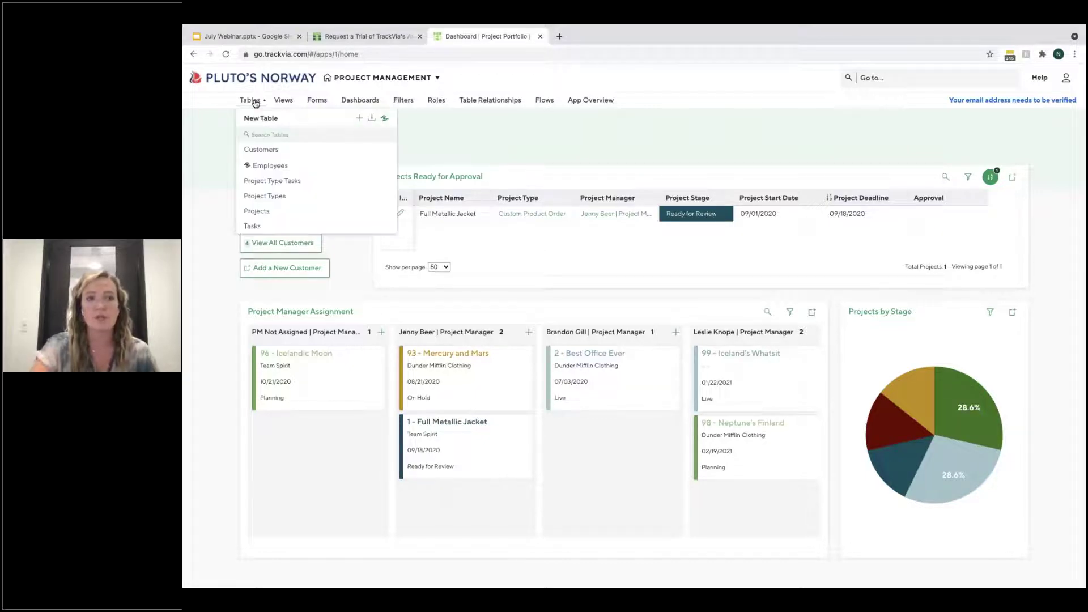
pyautogui.click(279, 171)
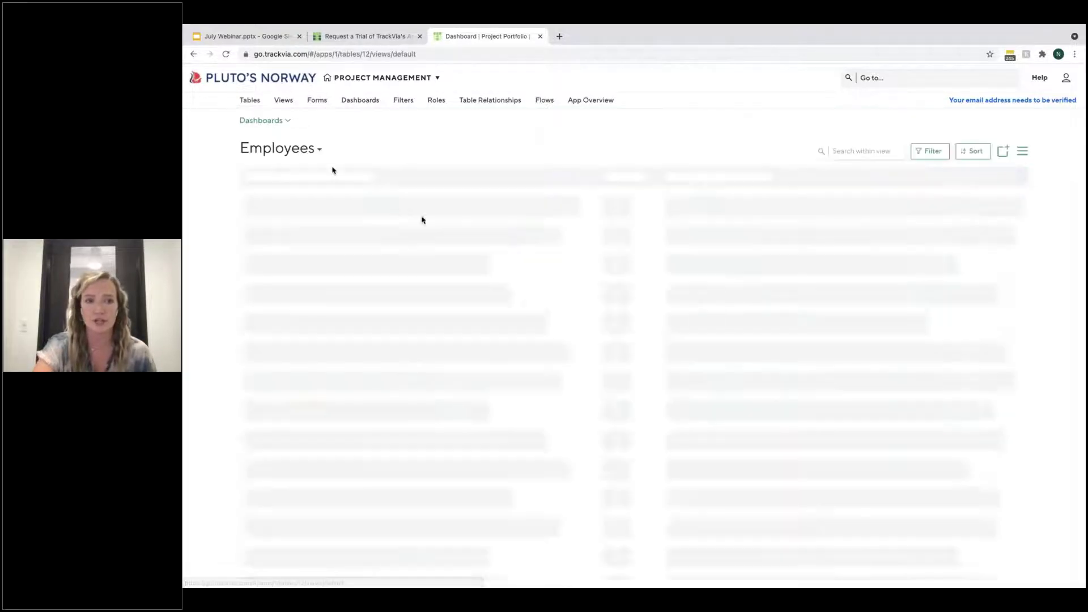
pyautogui.scroll(-1, 688, 426)
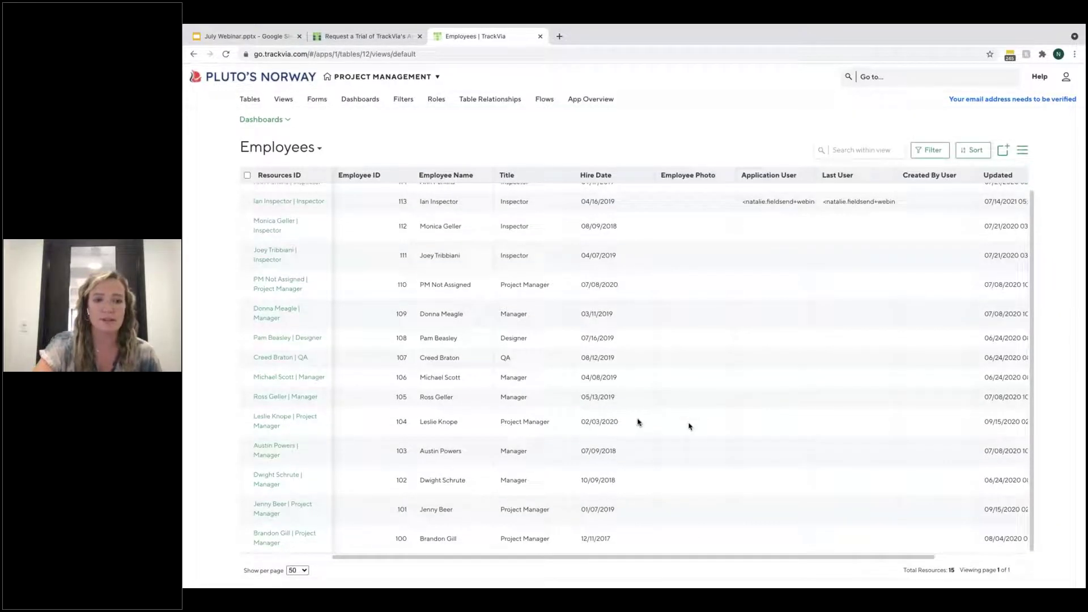
pyautogui.click(754, 410)
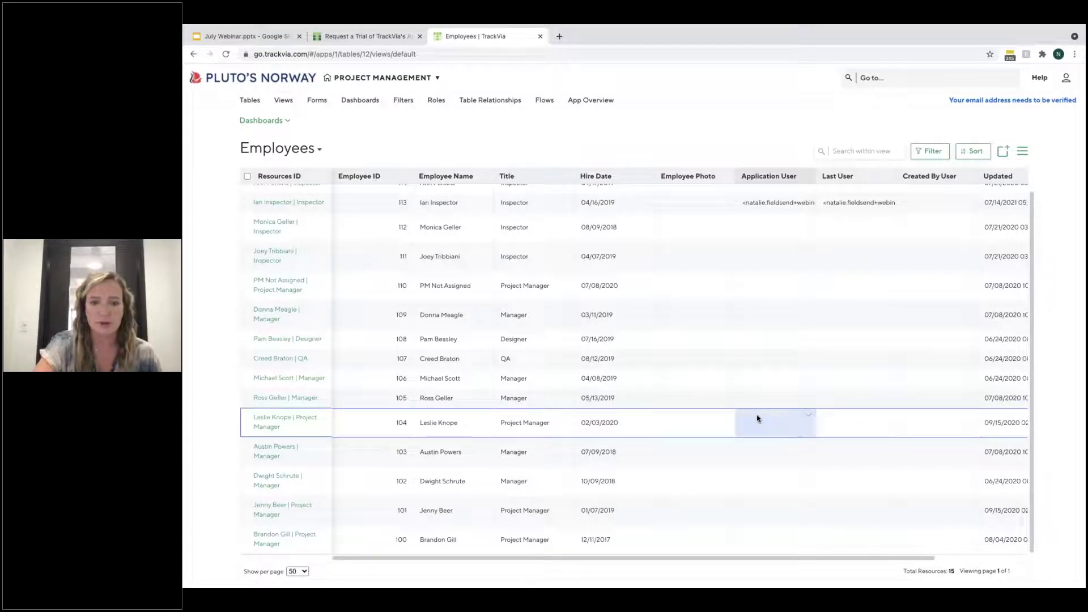
pyautogui.click(761, 419)
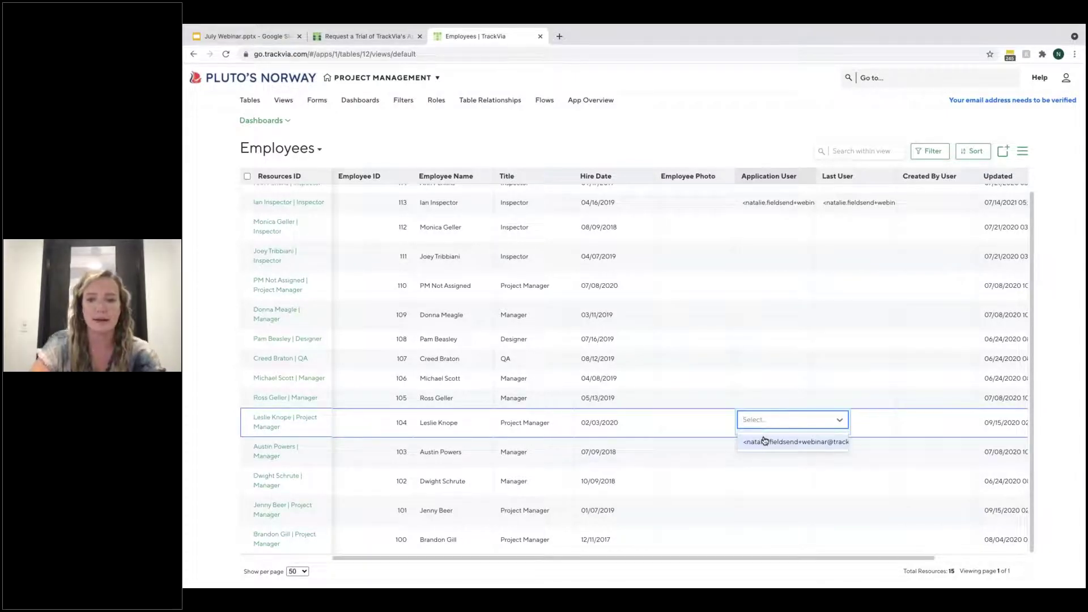
pyautogui.click(763, 441)
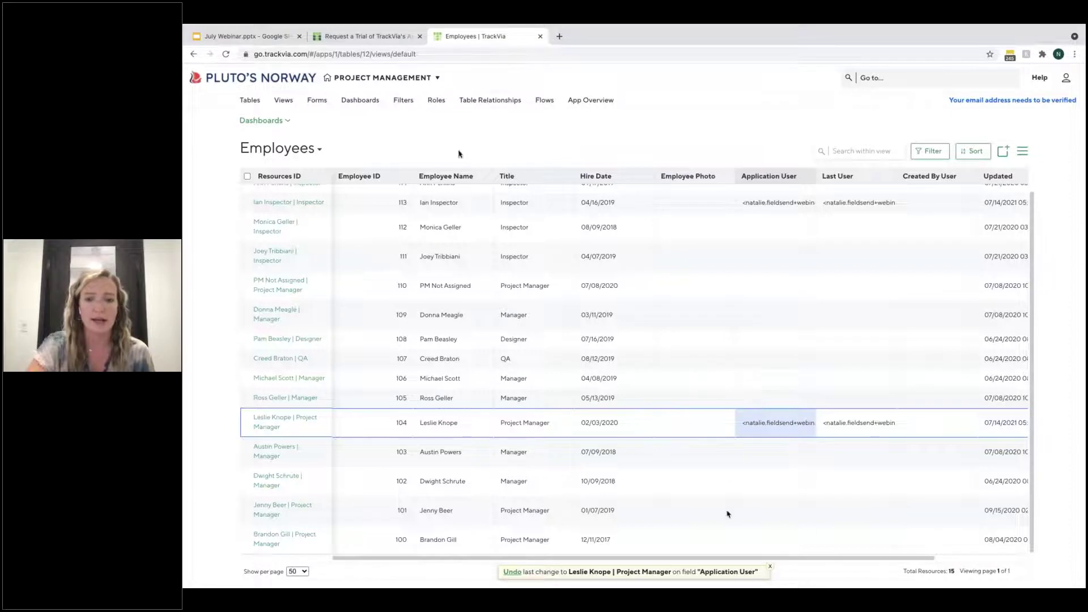
# Step: From the home dashboard, start a new project record and name it "Webinar 7.14 Project"
pyautogui.click(288, 79)
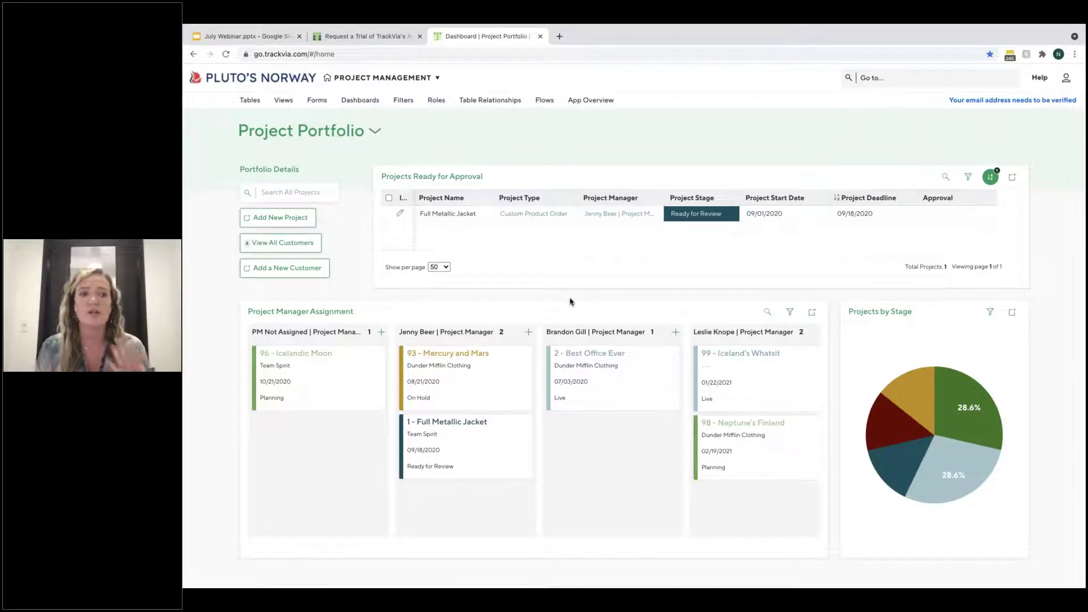
pyautogui.click(307, 225)
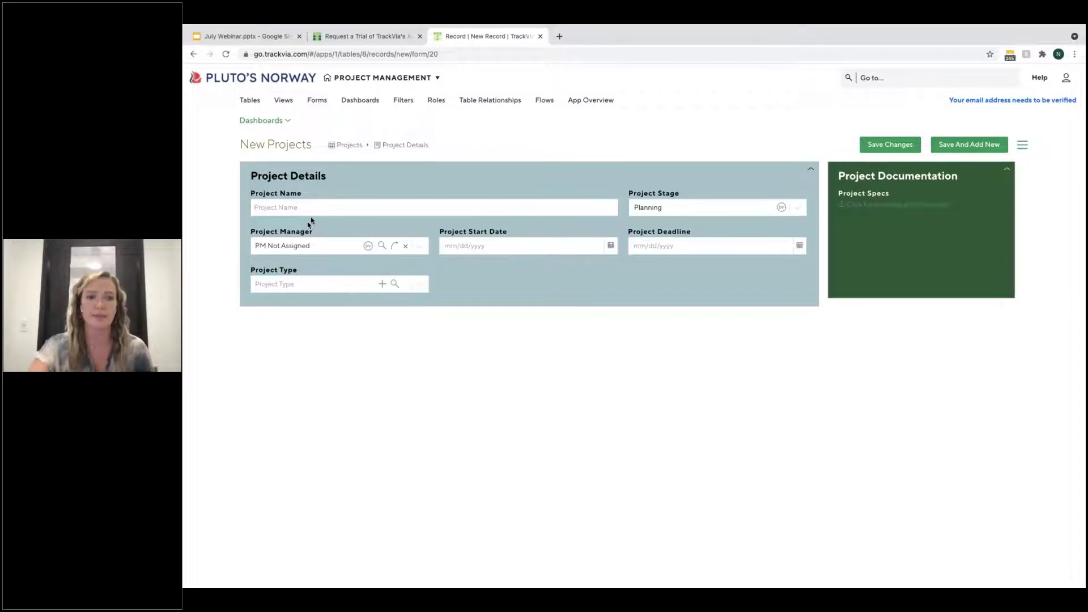
pyautogui.click(321, 205)
pyautogui.write('Webi')
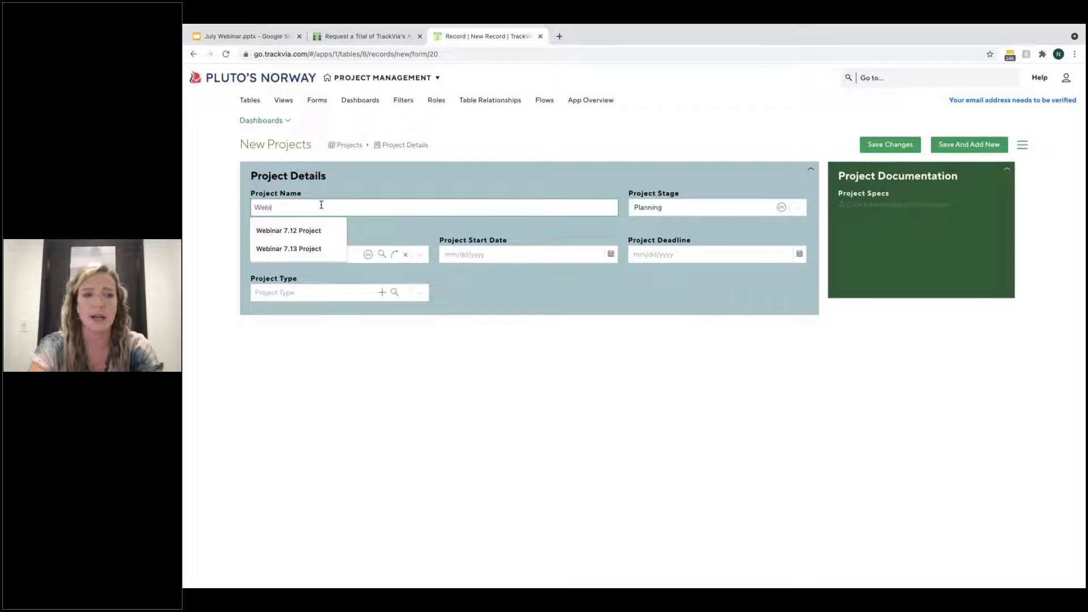
pyautogui.write('nar 7')
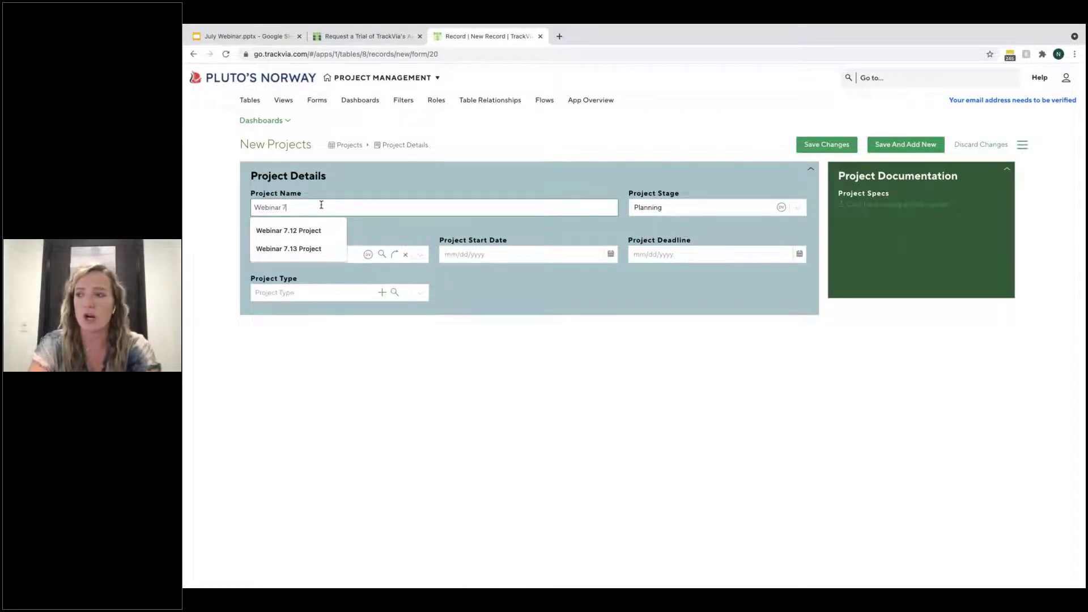
pyautogui.write('.14')
pyautogui.press('BackSpace')
pyautogui.press('BackSpace')
pyautogui.press('BackSpace')
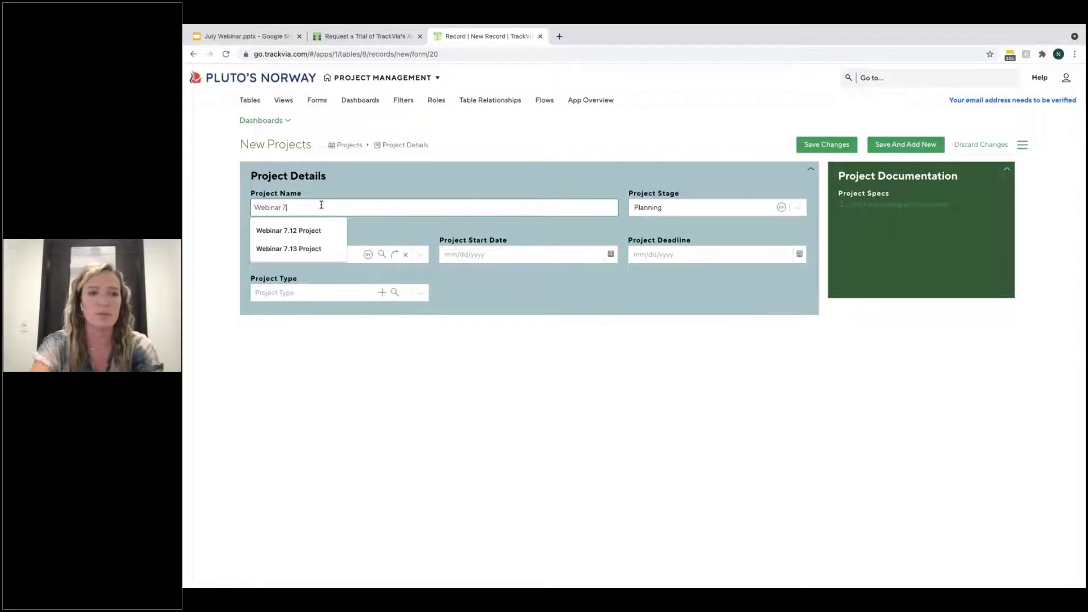
pyautogui.write('.14 Project')
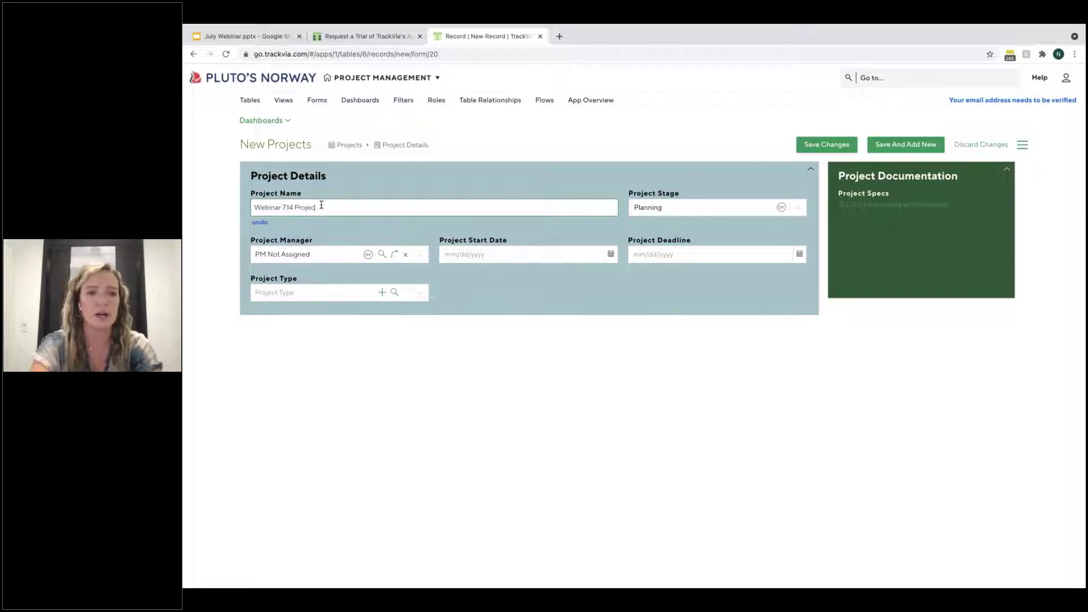
# Step: Check the available project stages, and set the project's start date to 07/14/2021 and its deadline to 08/27/2021
pyautogui.click(743, 207)
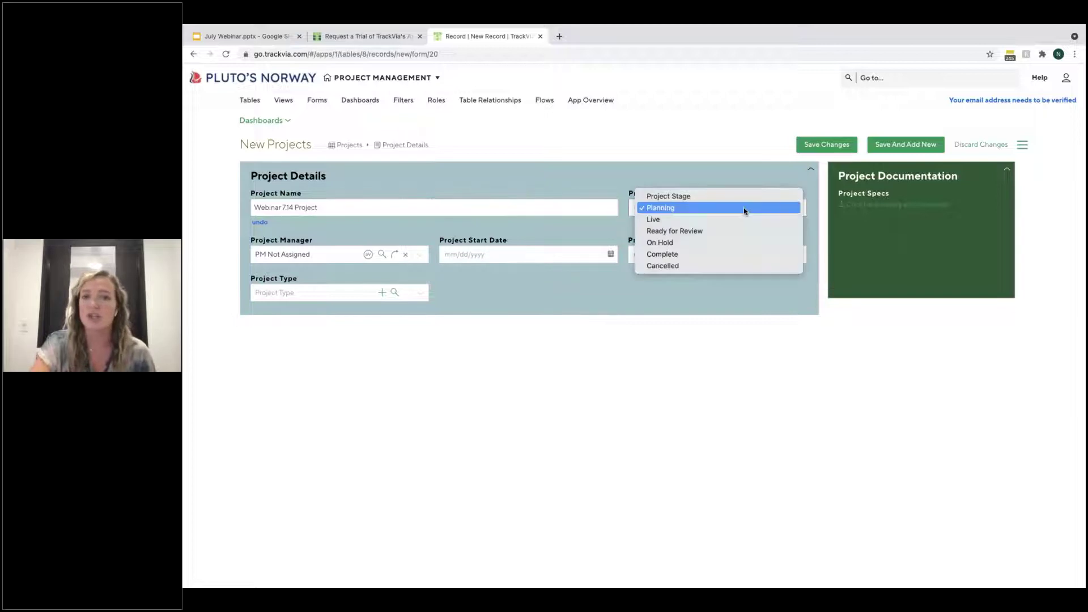
pyautogui.click(705, 166)
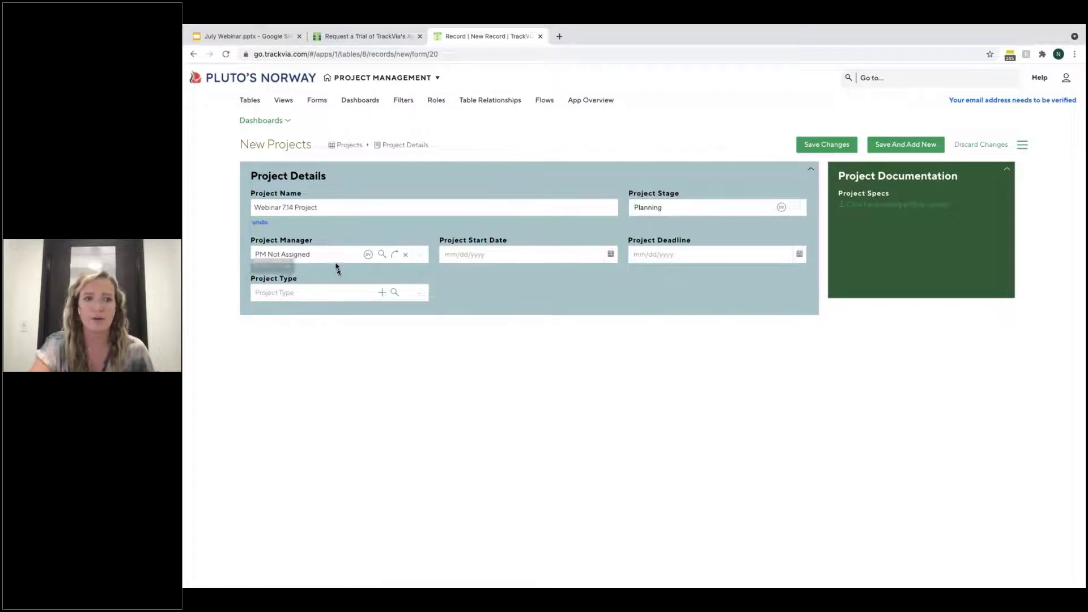
pyautogui.click(557, 252)
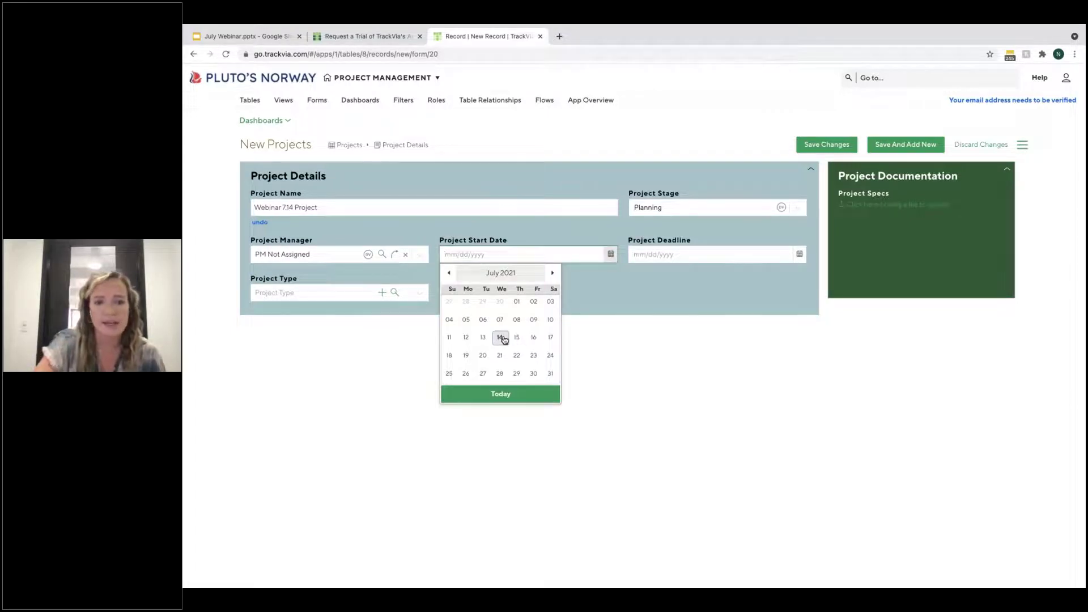
pyautogui.click(501, 338)
pyautogui.click(685, 258)
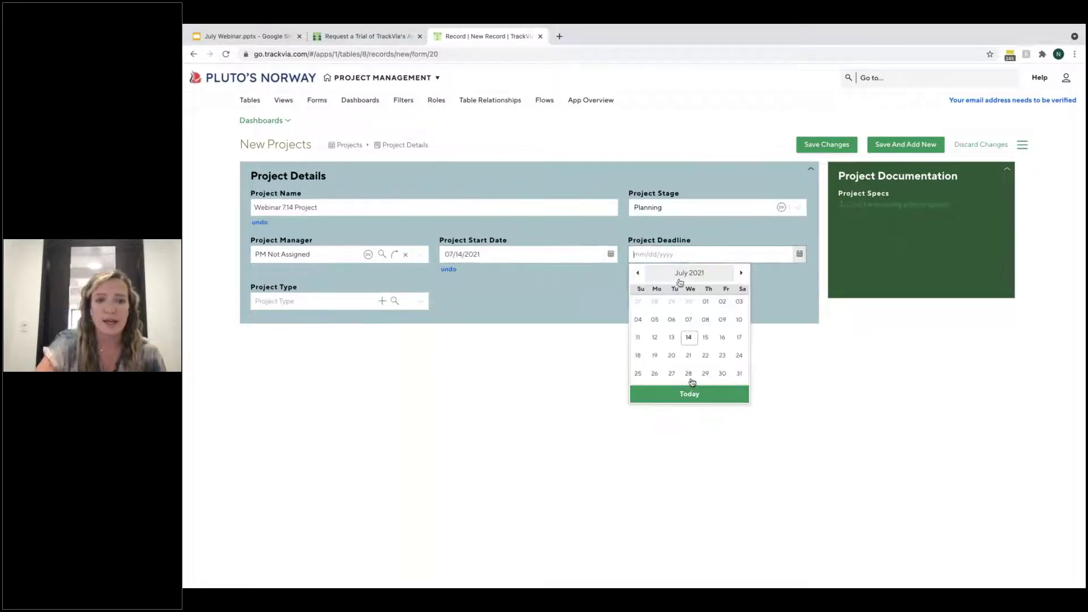
pyautogui.click(741, 273)
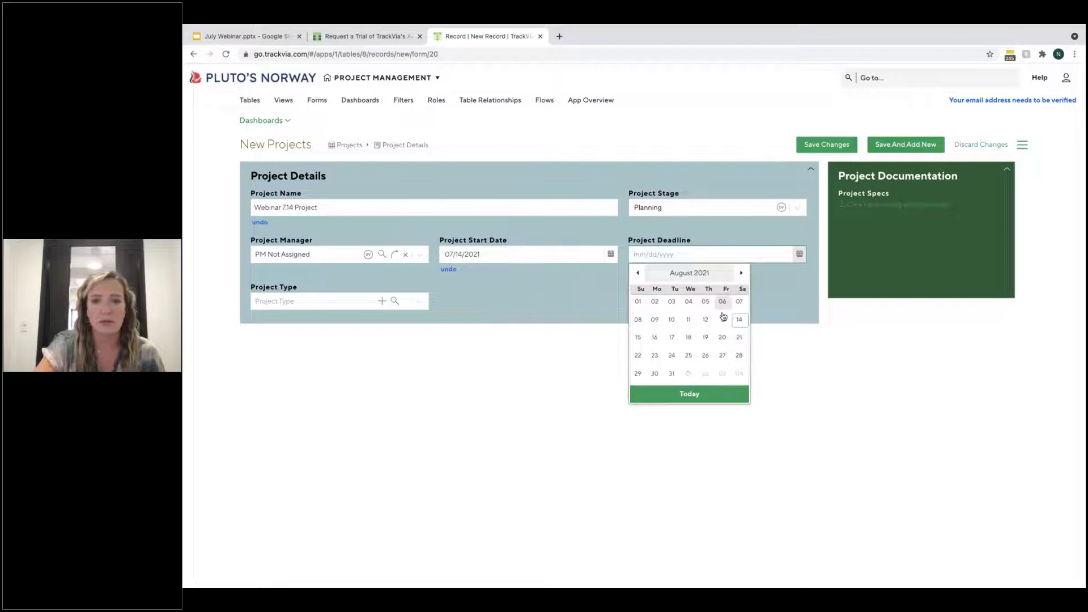
pyautogui.click(723, 357)
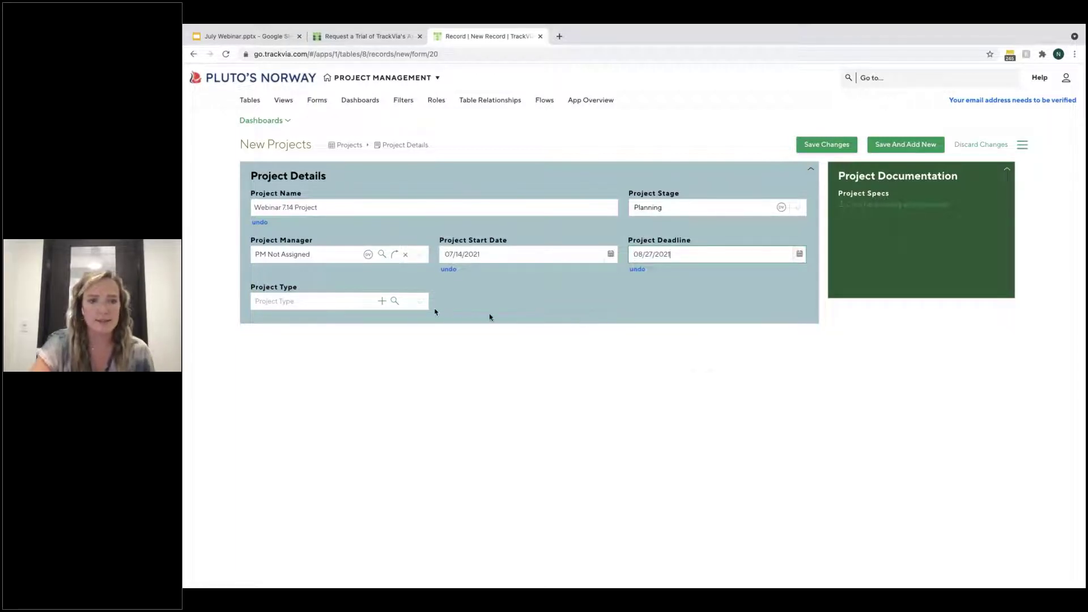
# Step: Try New Product Development as the project type, and change it to Custom Product Order
pyautogui.click(338, 302)
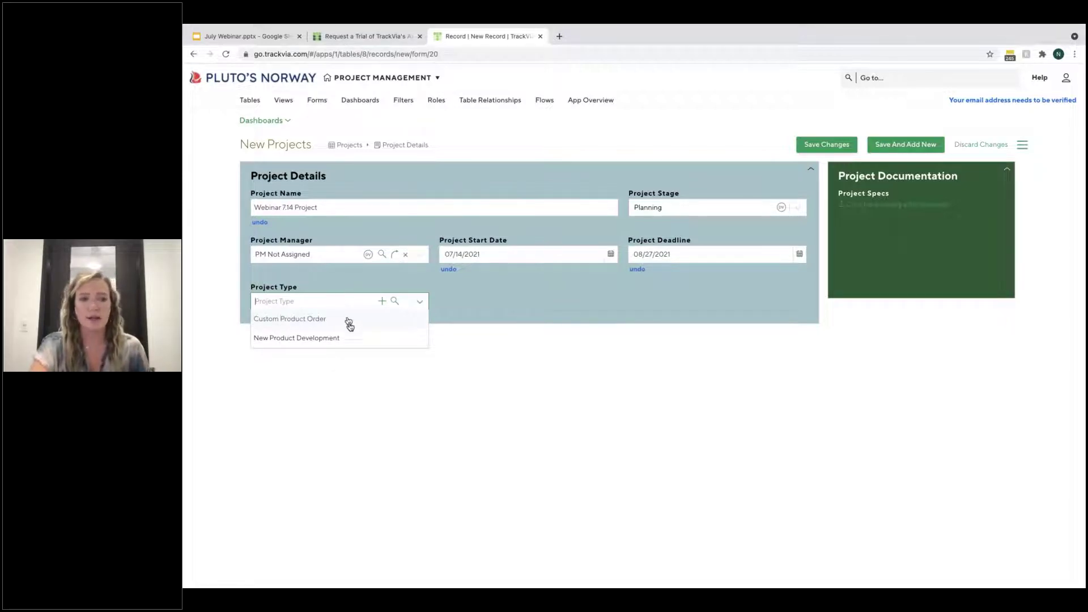
pyautogui.click(350, 338)
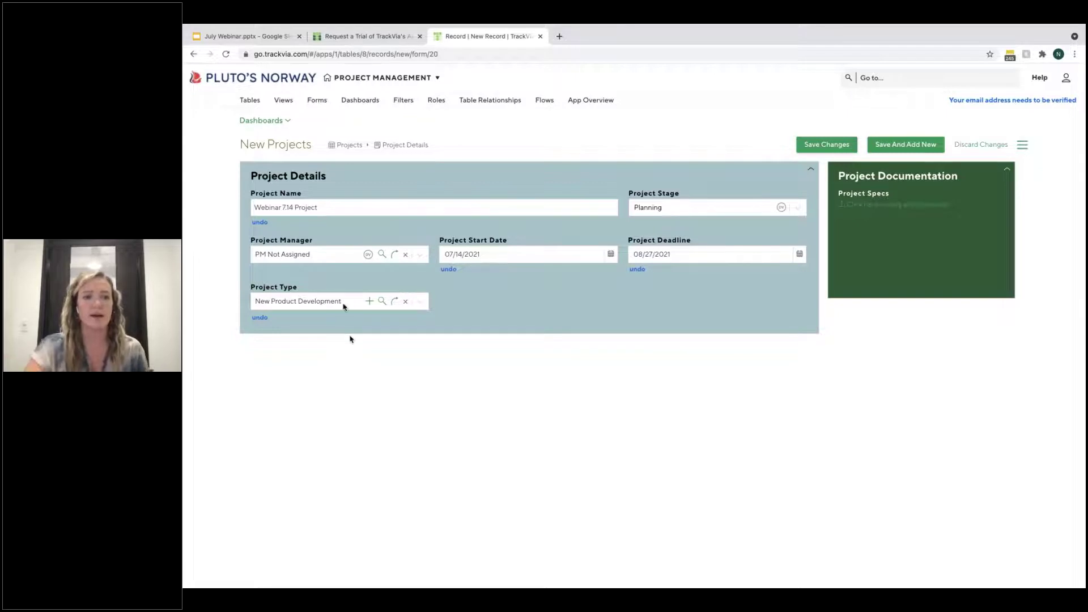
pyautogui.click(420, 302)
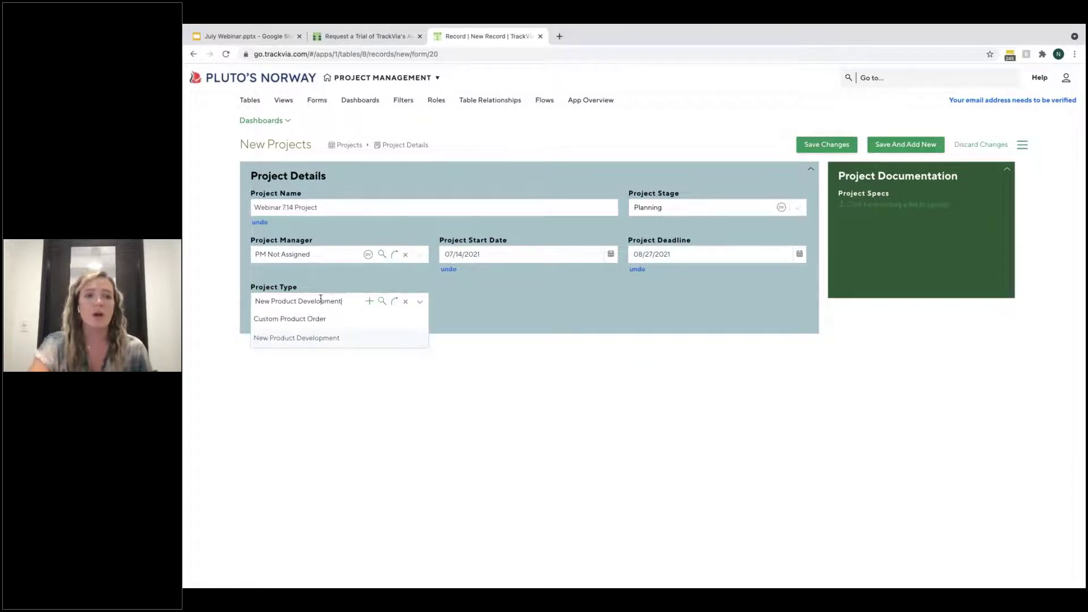
pyautogui.click(308, 317)
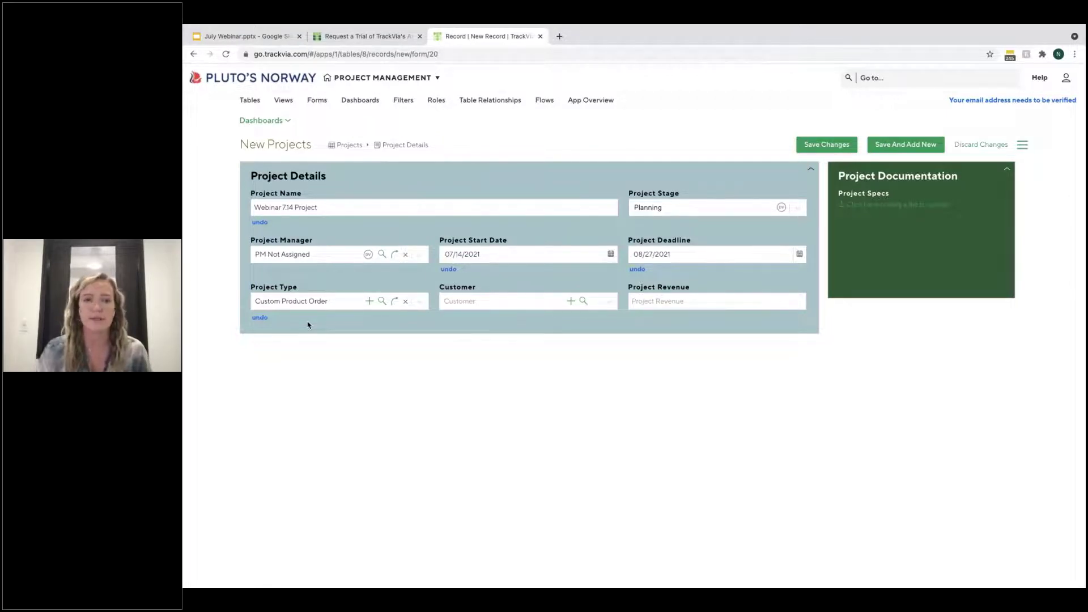
# Step: Choose Natty's Vintage Designs as the customer, enter a project revenue of 10000 and save the project
pyautogui.click(488, 304)
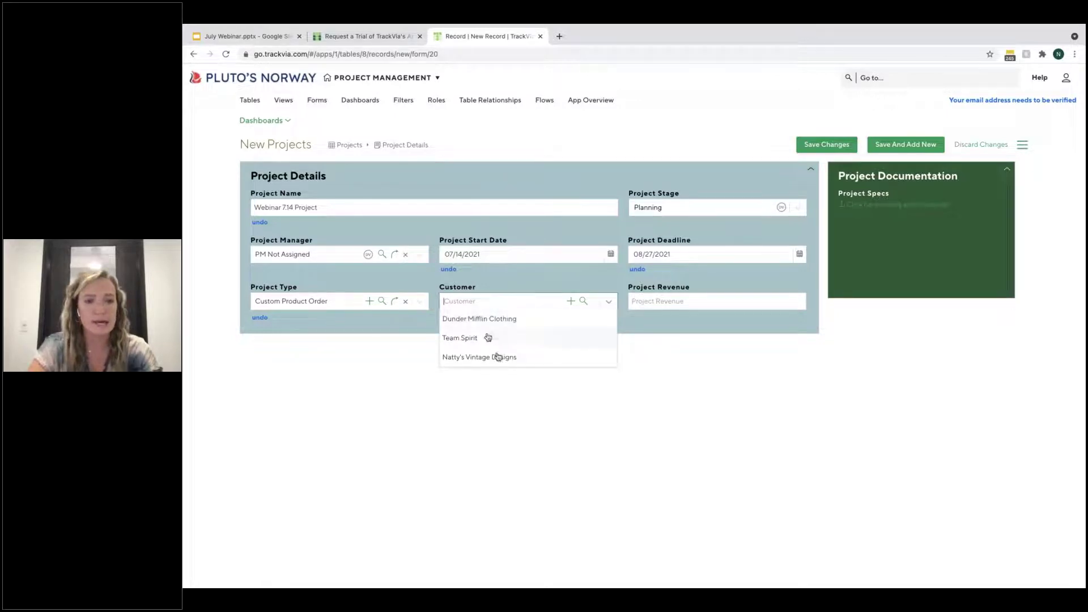
pyautogui.click(501, 357)
pyautogui.click(707, 304)
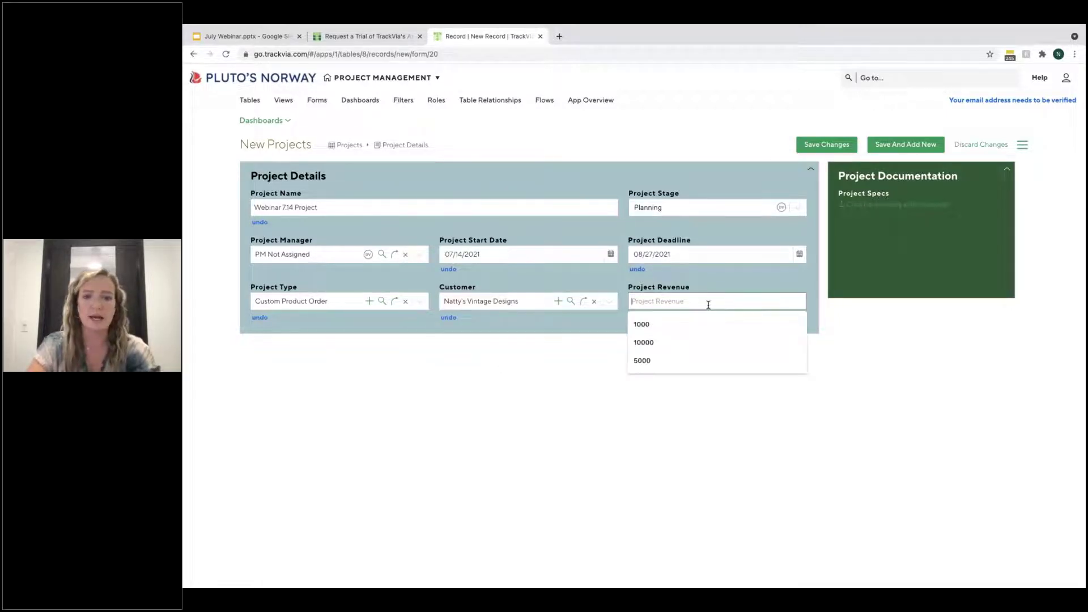
pyautogui.write('10000')
pyautogui.click(721, 378)
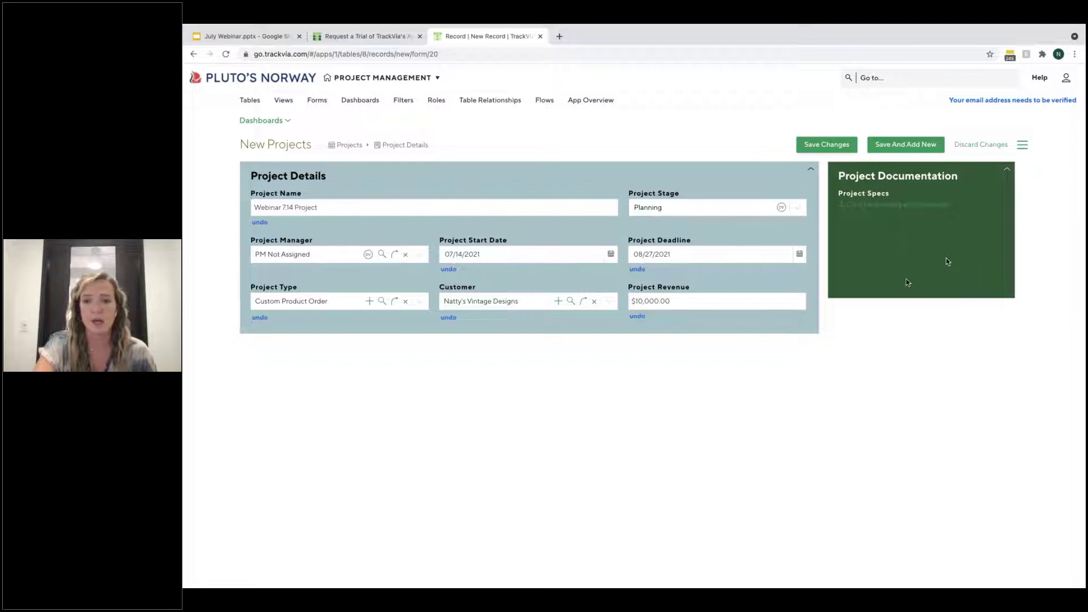
pyautogui.click(848, 149)
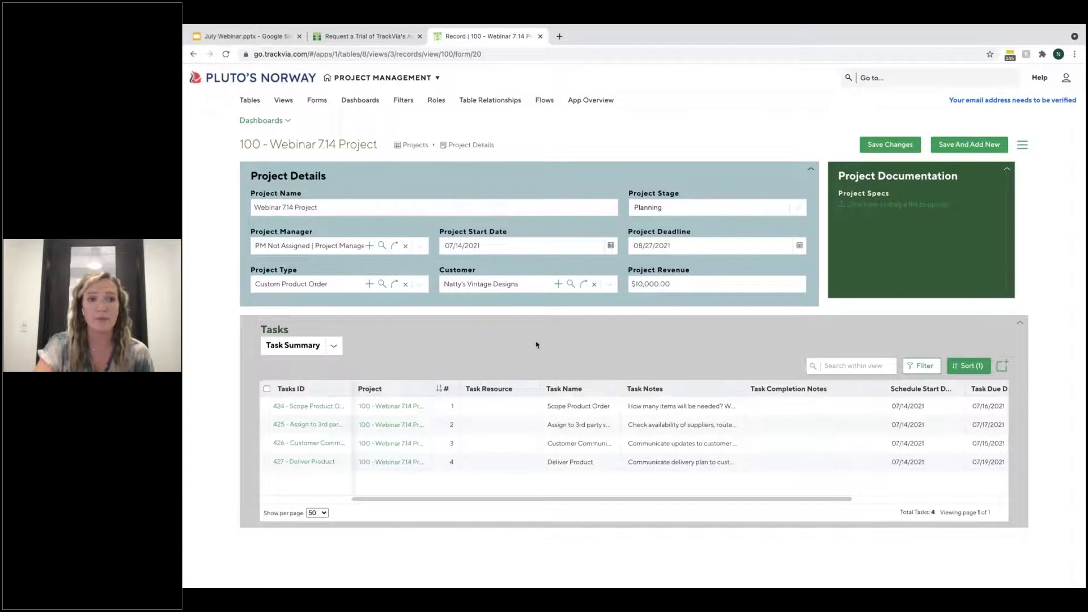
# Step: On the Project Portfolio dashboard, reassign Webinar 7.14 Project from PM Not Assigned to the project manager linked to the trial user
pyautogui.click(280, 80)
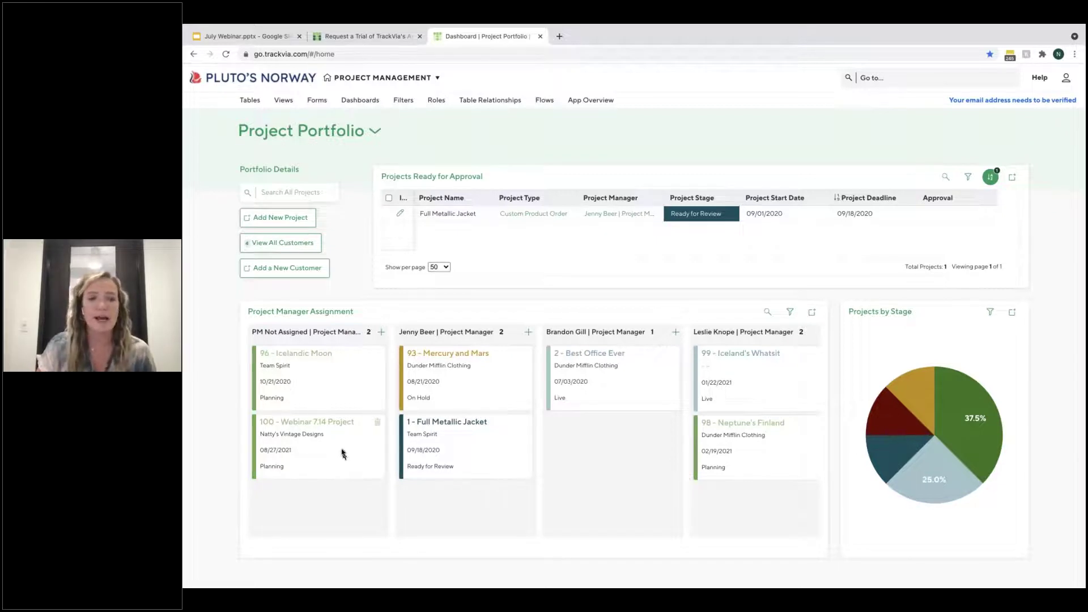
pyautogui.moveTo(332, 438); pyautogui.dragTo(754, 486)
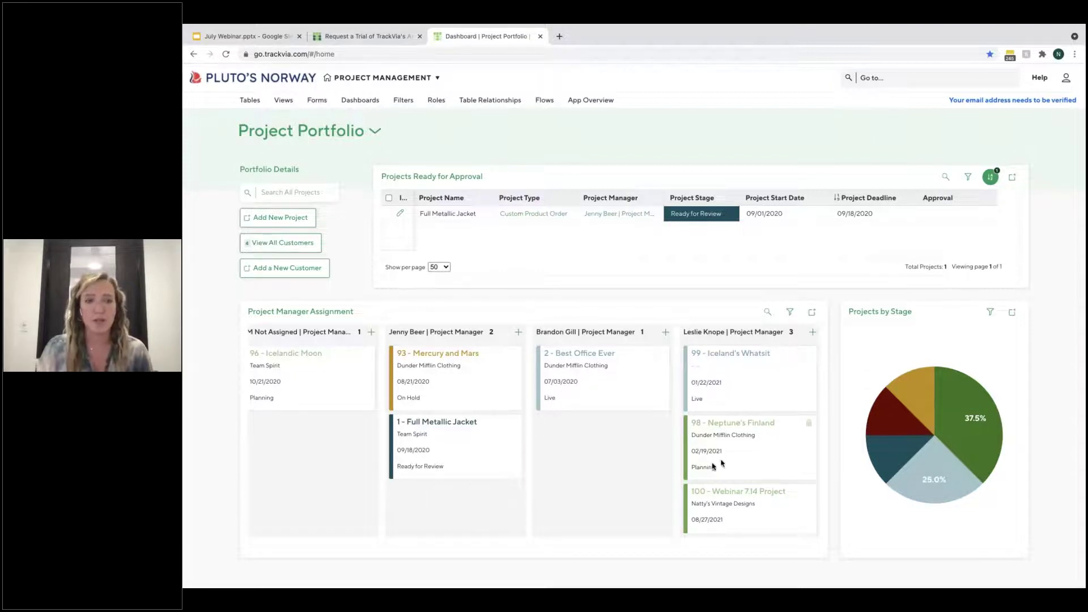
# Step: In the My Projects timeline, assign Scope Product Order to the second project manager and Deliver Product to the first, both starting July 19
pyautogui.click(375, 132)
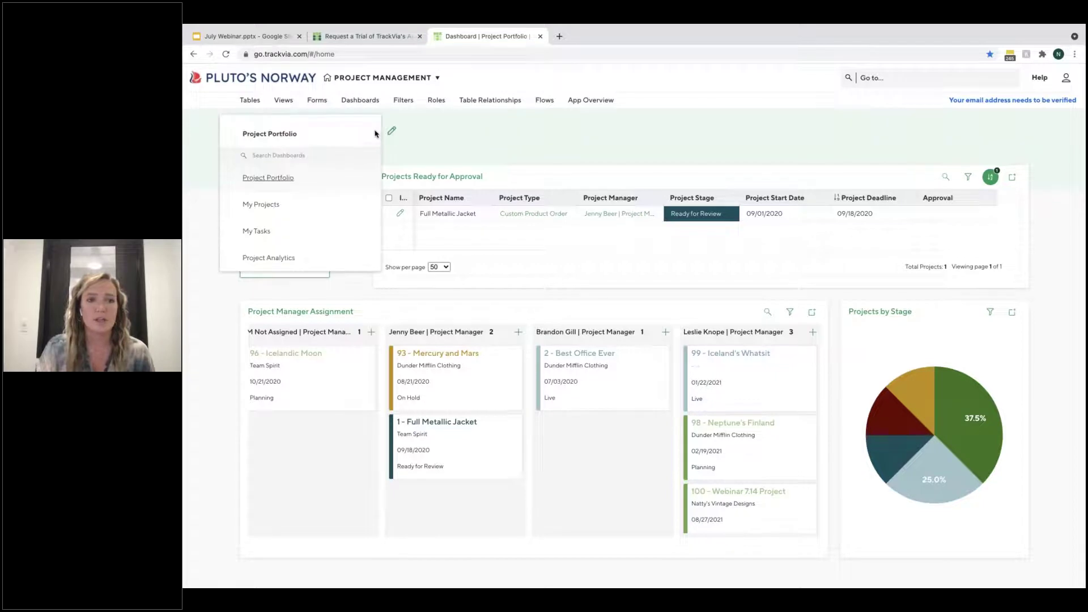
pyautogui.click(311, 208)
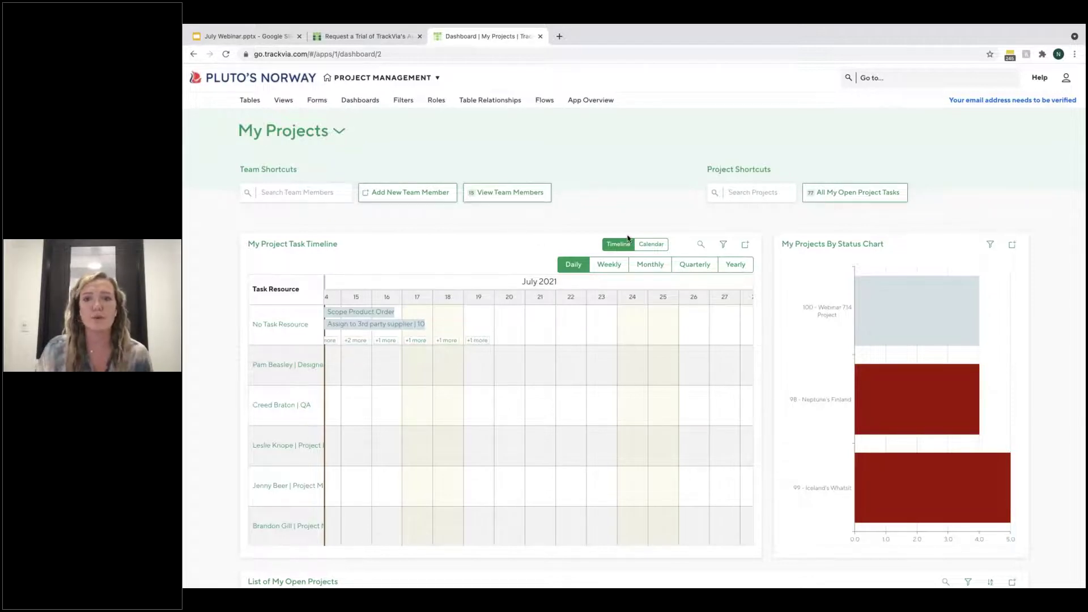
pyautogui.moveTo(919, 318)
pyautogui.moveTo(944, 422)
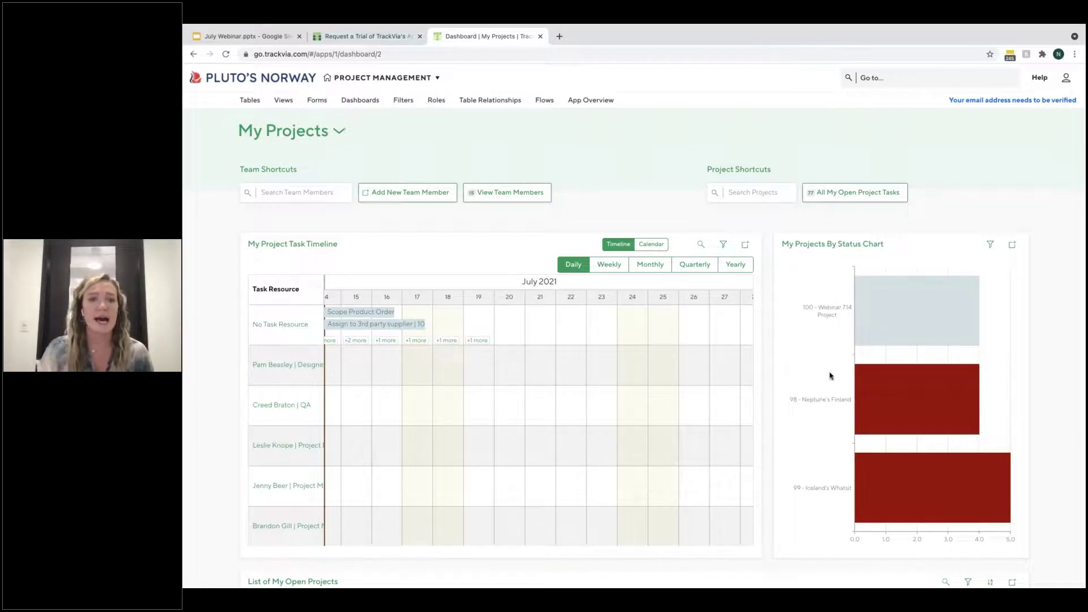
pyautogui.scroll(-1, 625, 377)
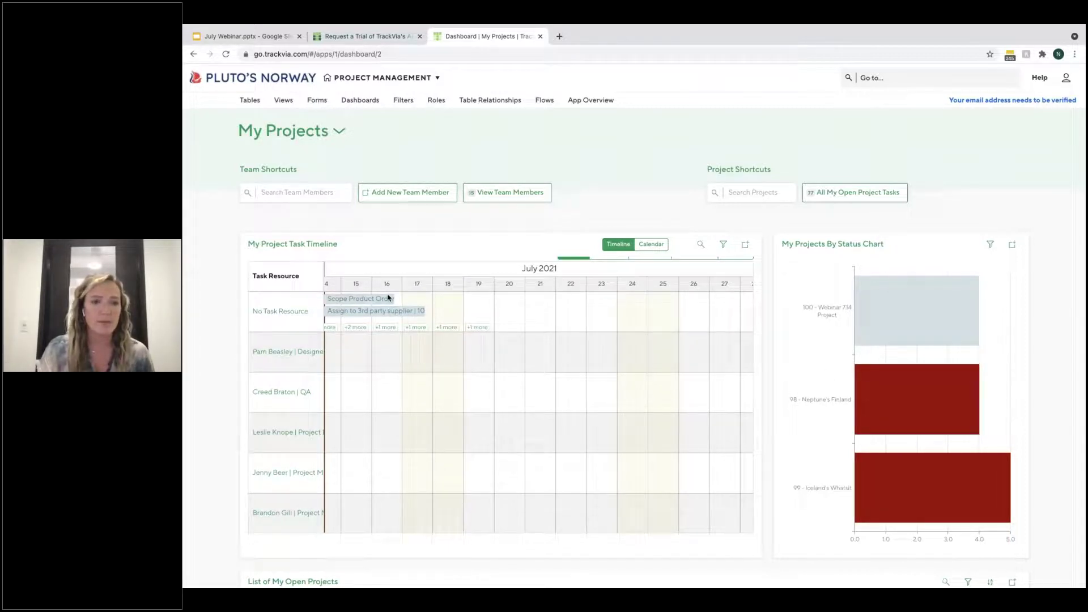
pyautogui.moveTo(360, 308)
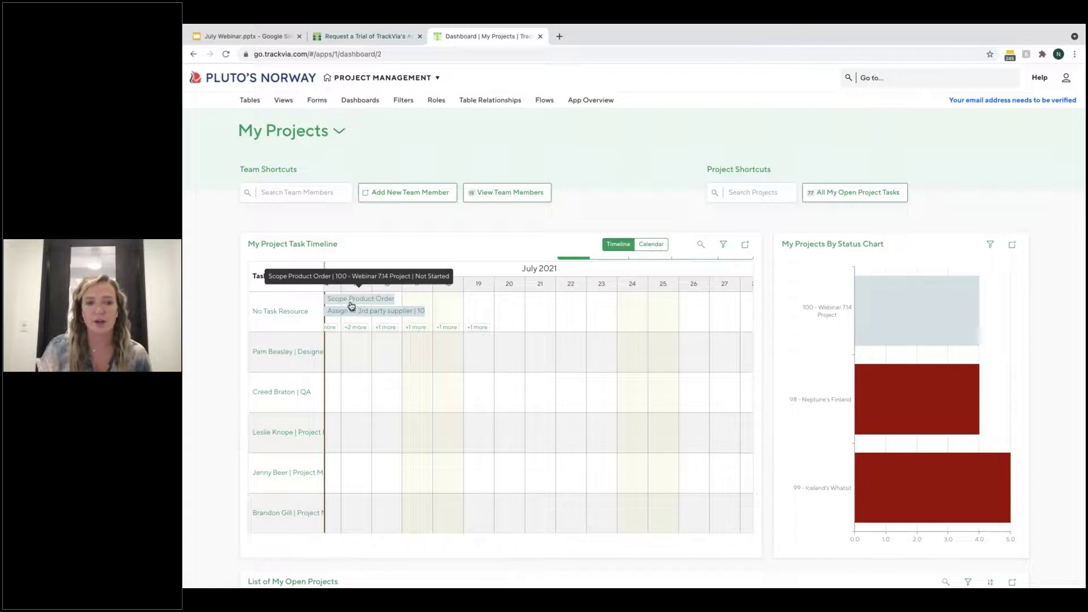
pyautogui.moveTo(357, 304); pyautogui.dragTo(520, 471)
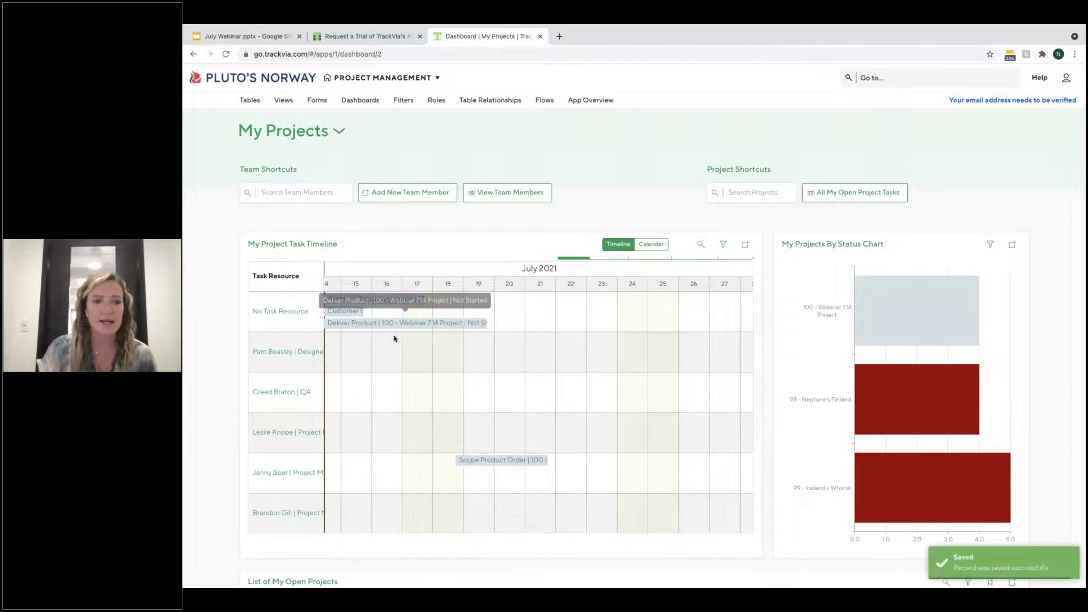
pyautogui.moveTo(382, 323); pyautogui.dragTo(438, 343)
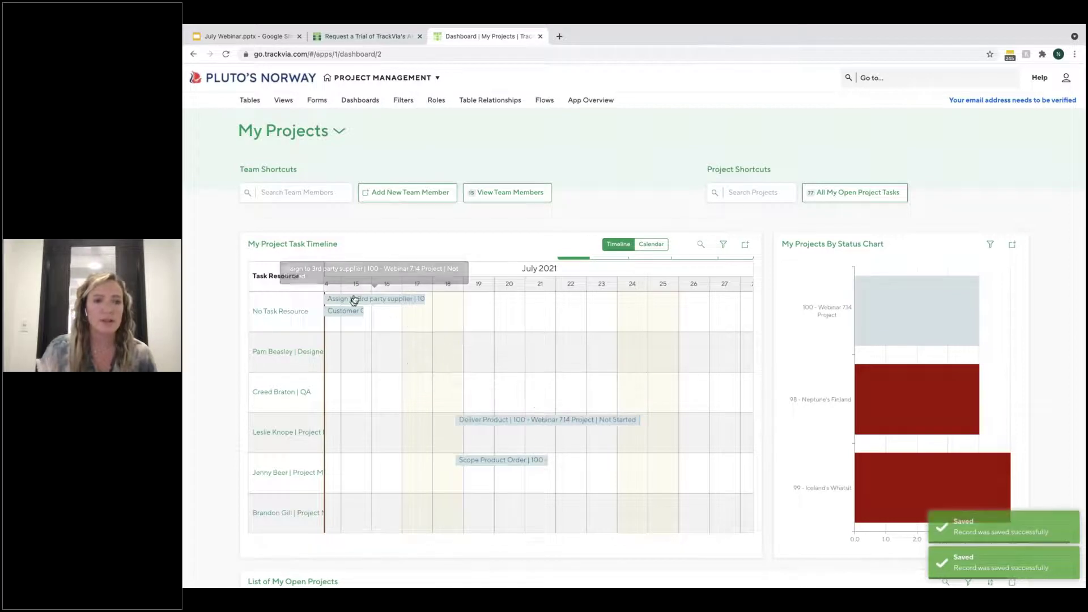
# Step: Assign the 3rd party supplier task to the QA resource starting July 21 and the customer communication task to the third project manager starting July 22
pyautogui.moveTo(461, 304); pyautogui.dragTo(583, 383)
pyautogui.moveTo(359, 307); pyautogui.dragTo(470, 345)
pyautogui.moveTo(327, 299); pyautogui.dragTo(569, 504)
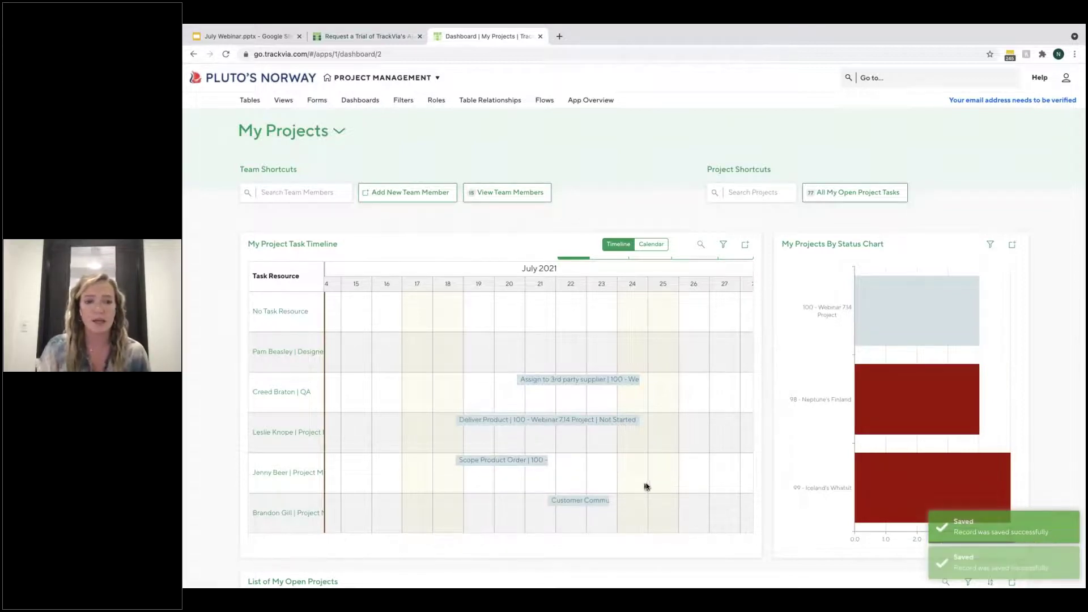
# Step: Check the list of open projects, and open the My Tasks dashboard to review its task calendar and open tasks
pyautogui.scroll(-3, 661, 469)
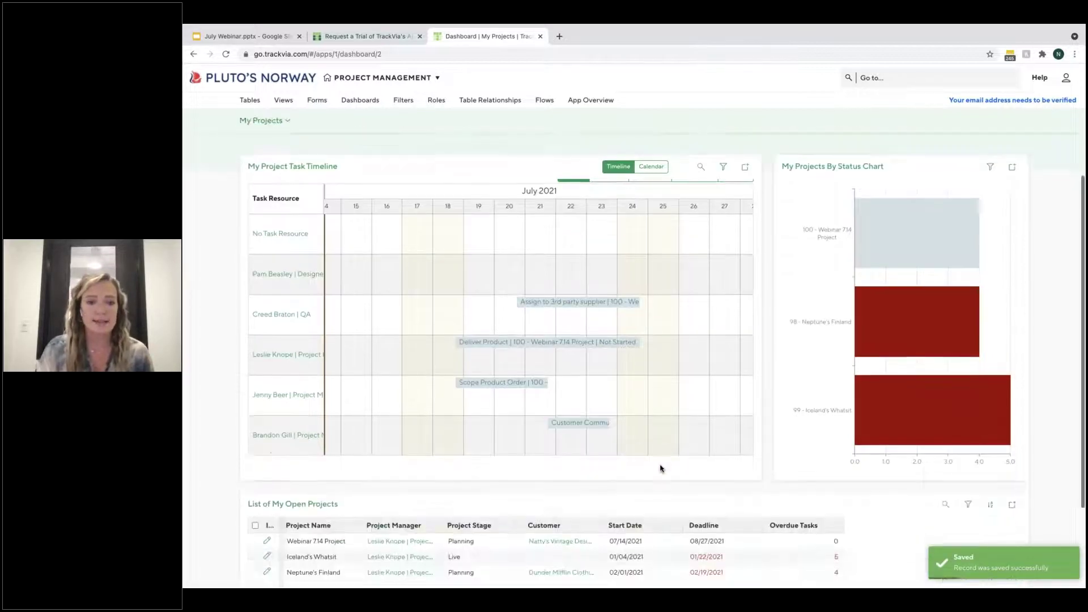
pyautogui.scroll(3, 429, 494)
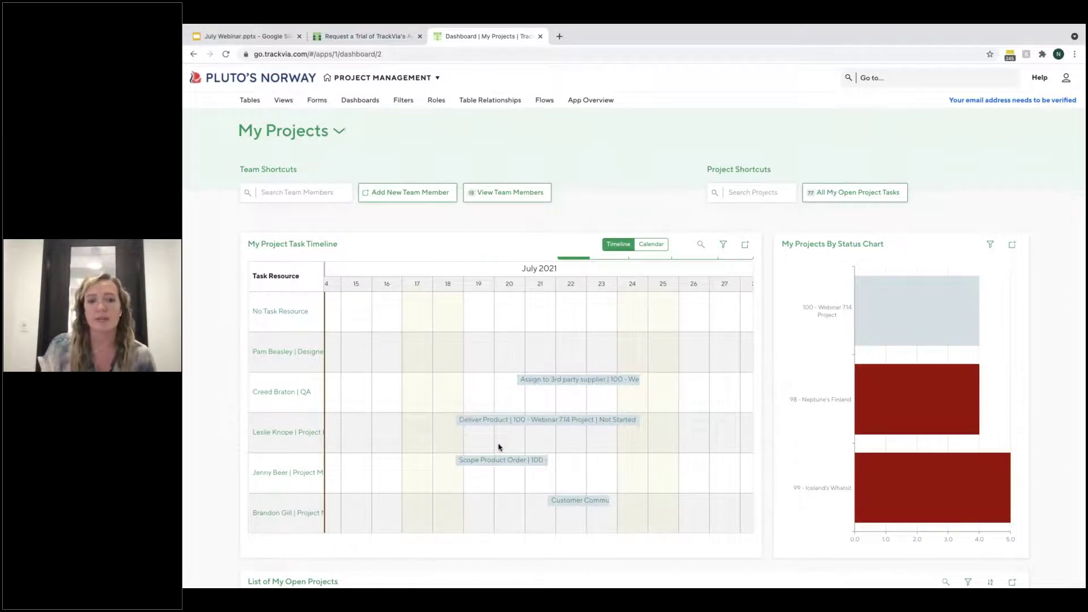
pyautogui.click(340, 133)
pyautogui.click(316, 228)
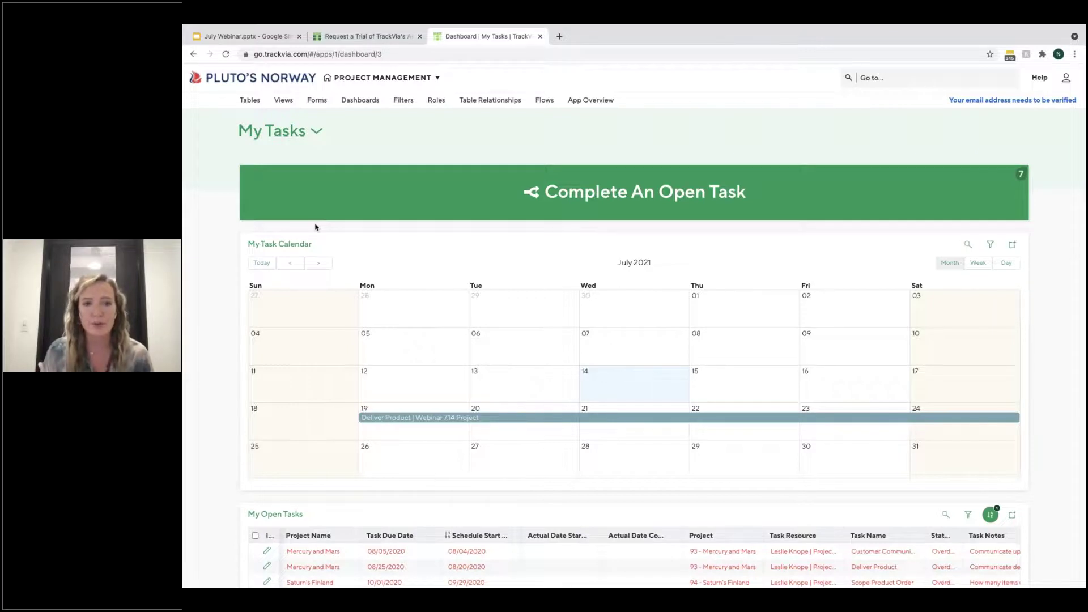
pyautogui.scroll(-1, 494, 340)
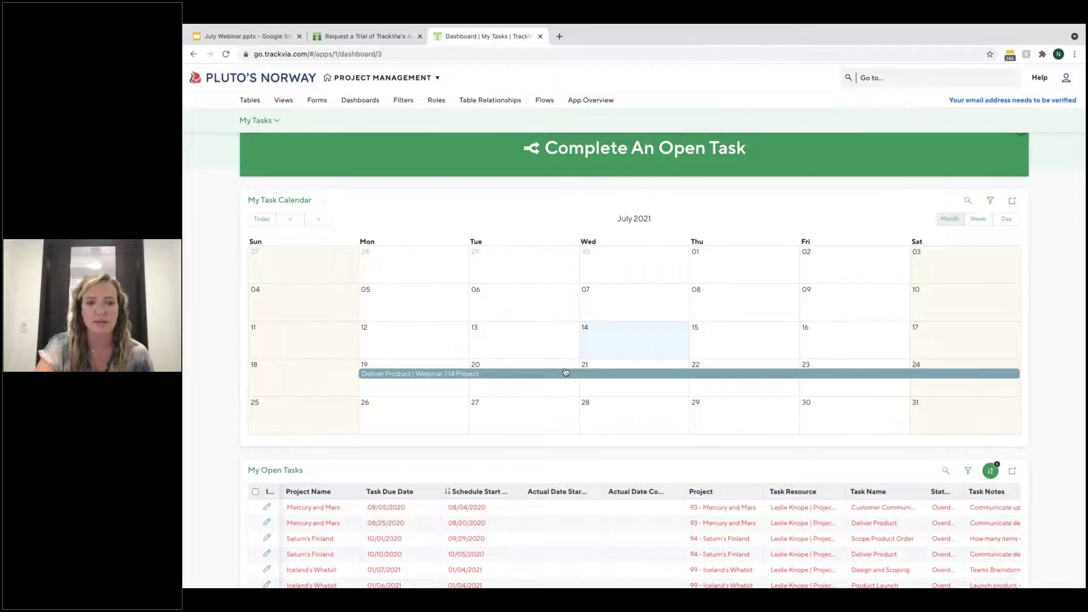
pyautogui.scroll(-1, 583, 474)
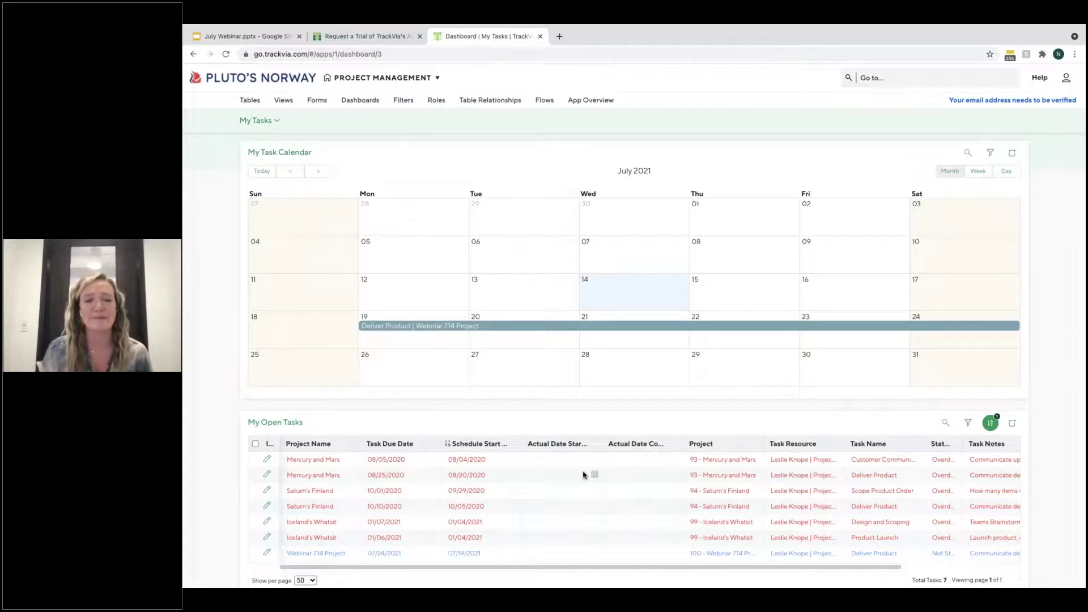
# Step: Complete the open Deliver Product task of Webinar 7.14 Project with an actual completion date of 07/14/2021
pyautogui.scroll(2, 624, 347)
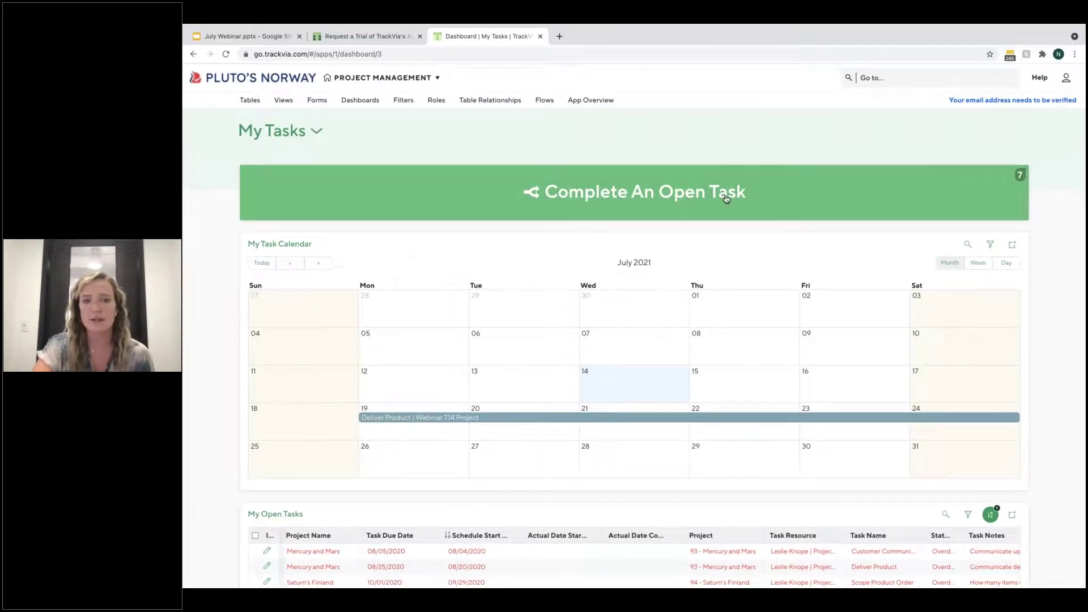
pyautogui.click(727, 184)
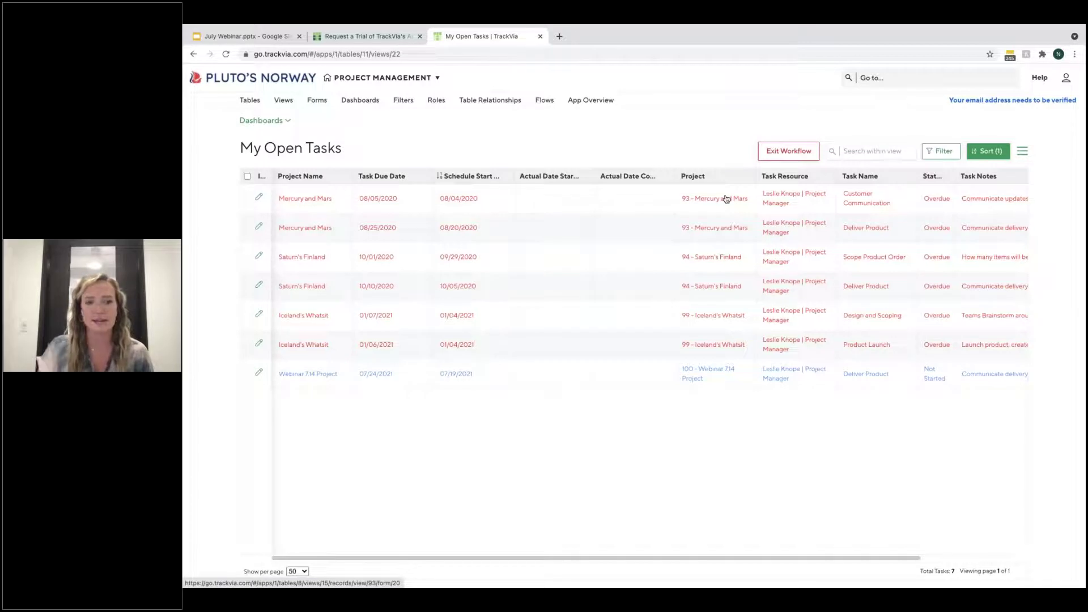
pyautogui.click(260, 373)
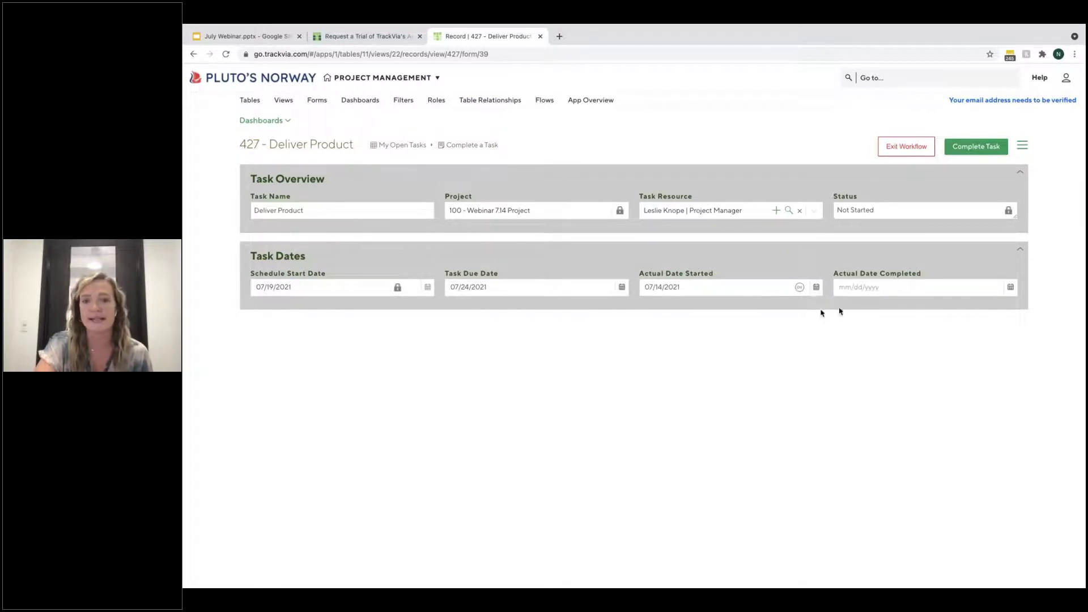
pyautogui.click(911, 287)
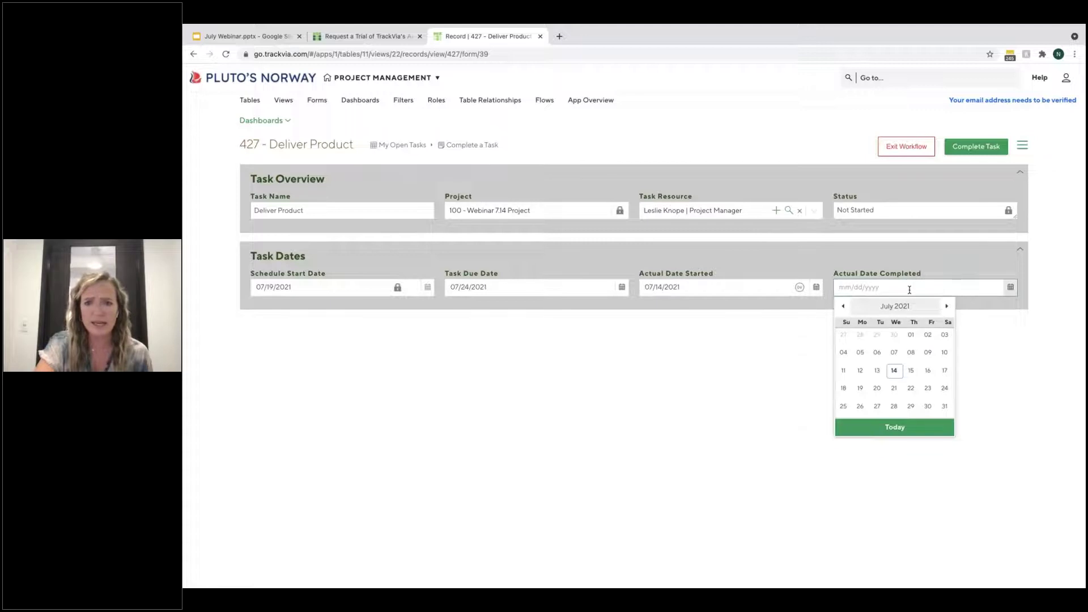
pyautogui.click(894, 372)
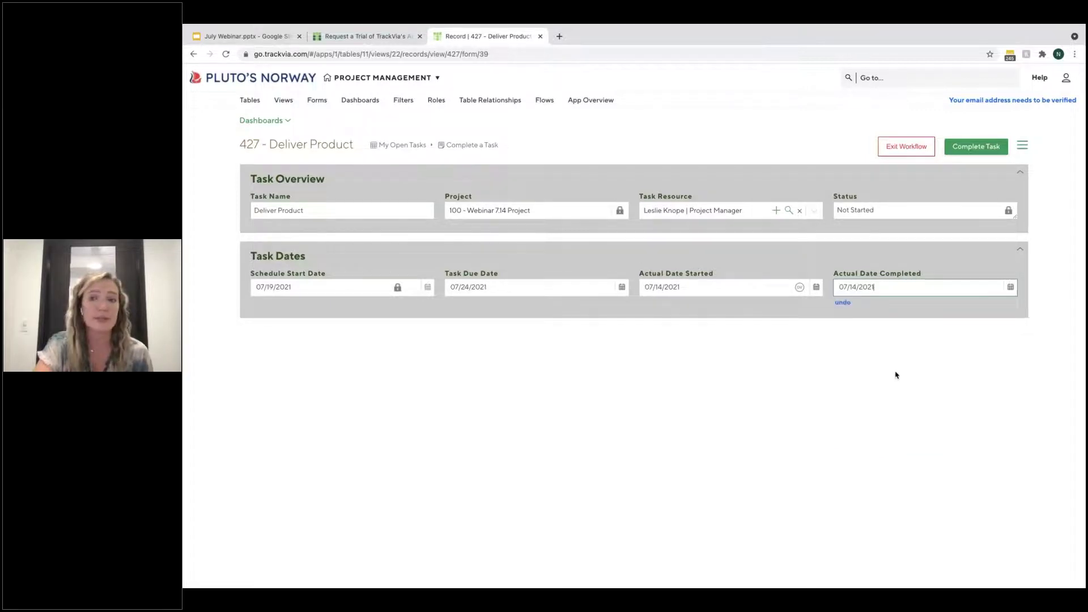
pyautogui.click(976, 147)
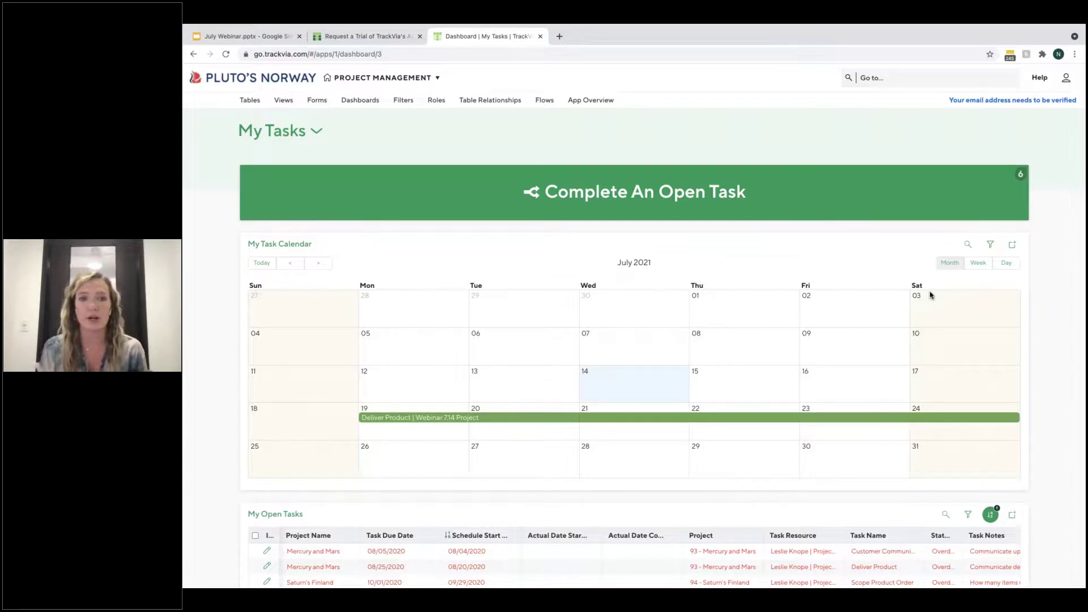
# Step: Open the Project Analytics dashboard and drill into the Customer Communication tasks behind the Avg Task Performance by Type chart
pyautogui.click(279, 137)
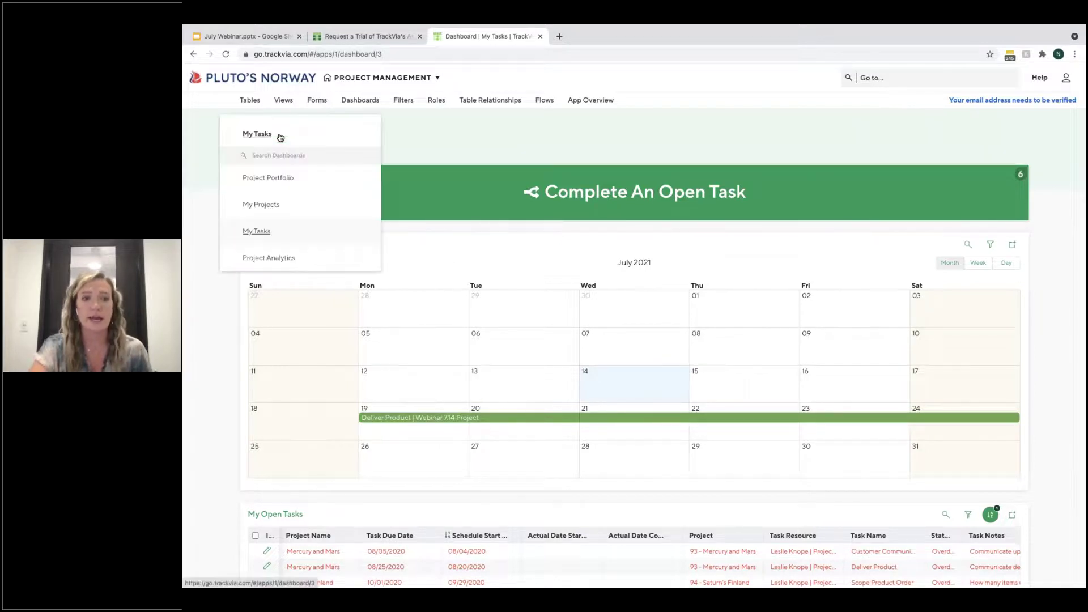
pyautogui.click(330, 268)
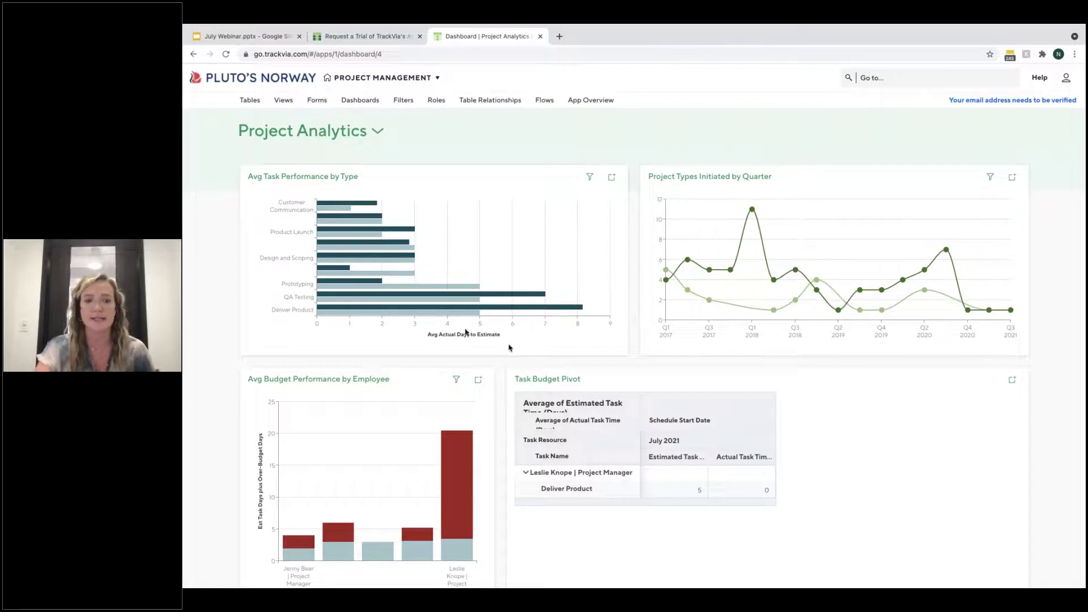
pyautogui.click(334, 176)
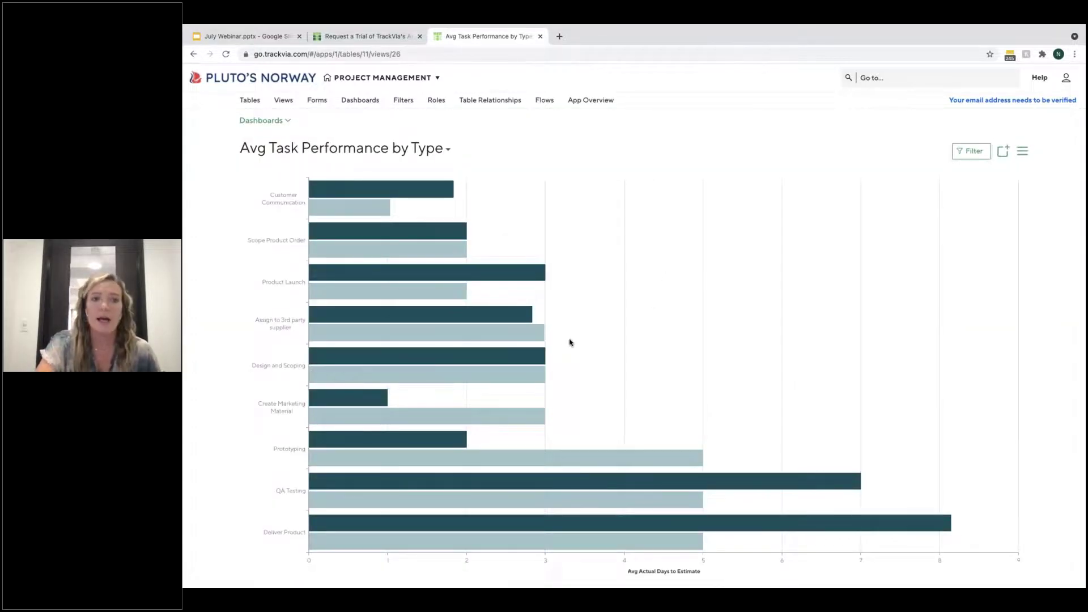
pyautogui.click(355, 190)
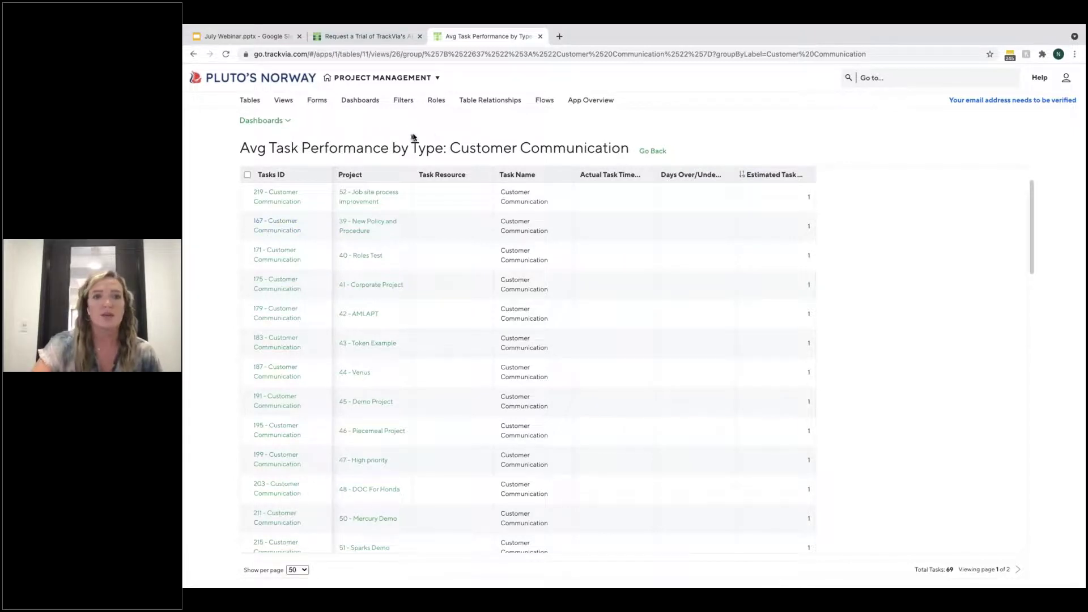
# Step: Open the app's entity relationship diagram and spread apart the Employees, Customers, Projects, Project Types, Project Type Tasks and Tasks tables
pyautogui.click(508, 102)
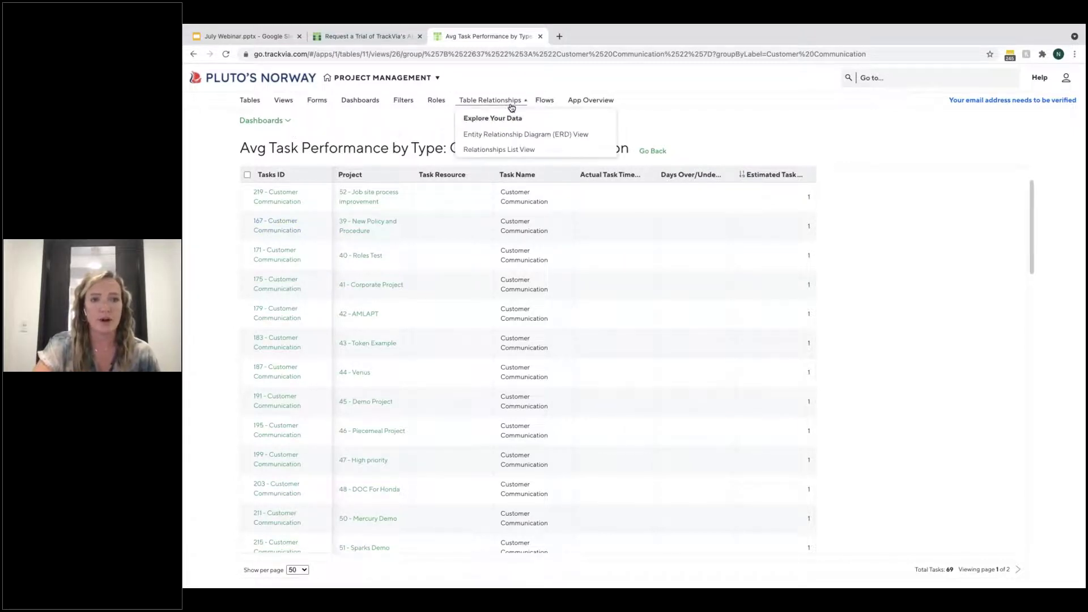
pyautogui.click(541, 137)
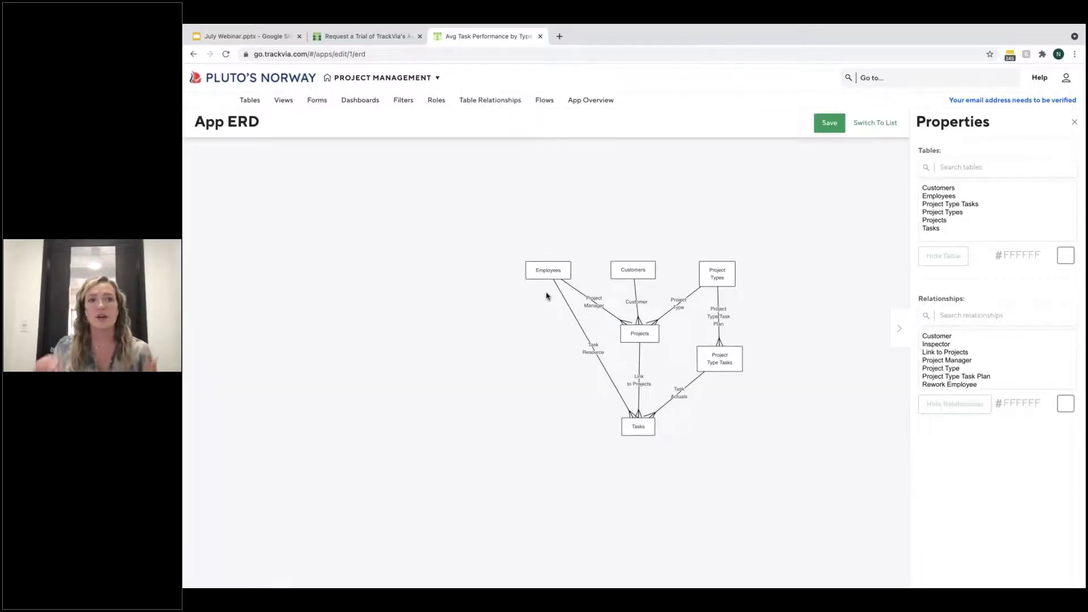
pyautogui.moveTo(548, 279); pyautogui.dragTo(461, 327)
pyautogui.moveTo(647, 274); pyautogui.dragTo(614, 231)
pyautogui.moveTo(645, 334); pyautogui.dragTo(607, 316)
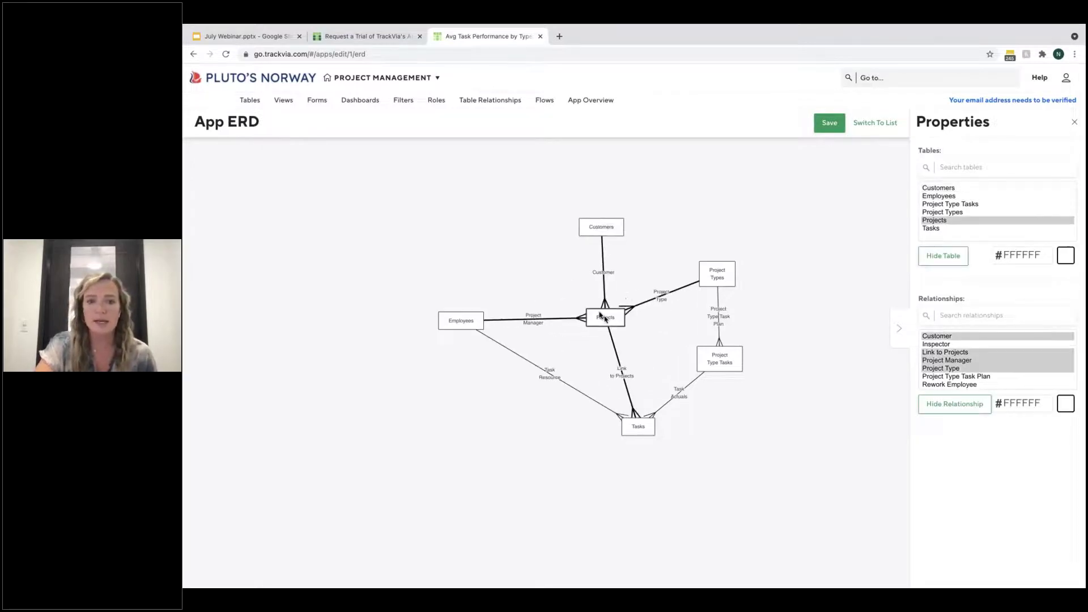
pyautogui.moveTo(718, 281); pyautogui.dragTo(720, 222)
pyautogui.moveTo(725, 359); pyautogui.dragTo(773, 375)
pyautogui.moveTo(641, 433); pyautogui.dragTo(587, 451)
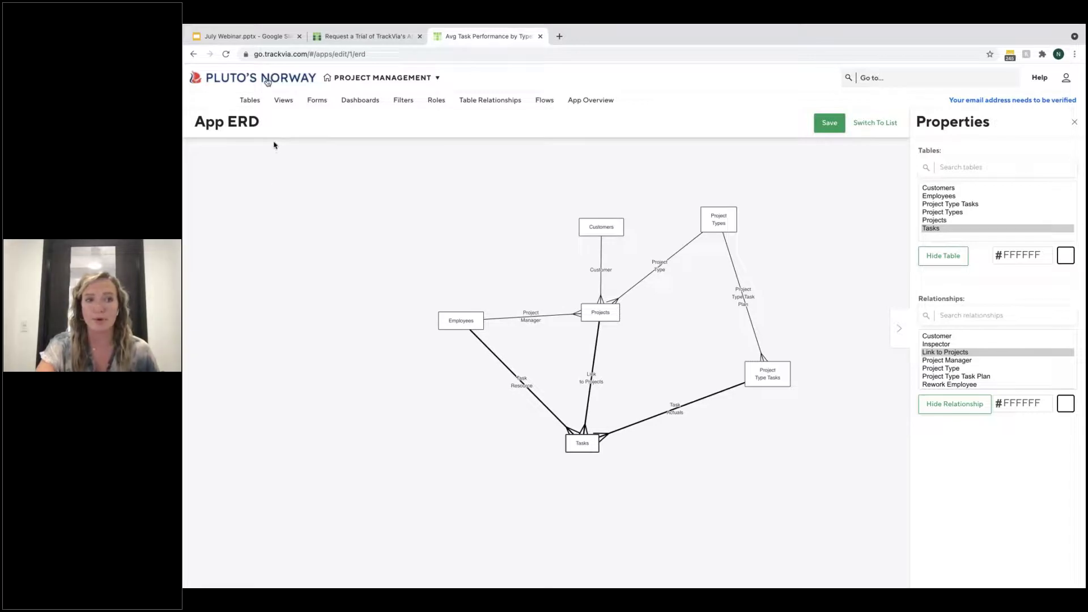
# Step: In the Projects table design, replace the Complete choice of the Project Stage field with Executed
pyautogui.click(249, 101)
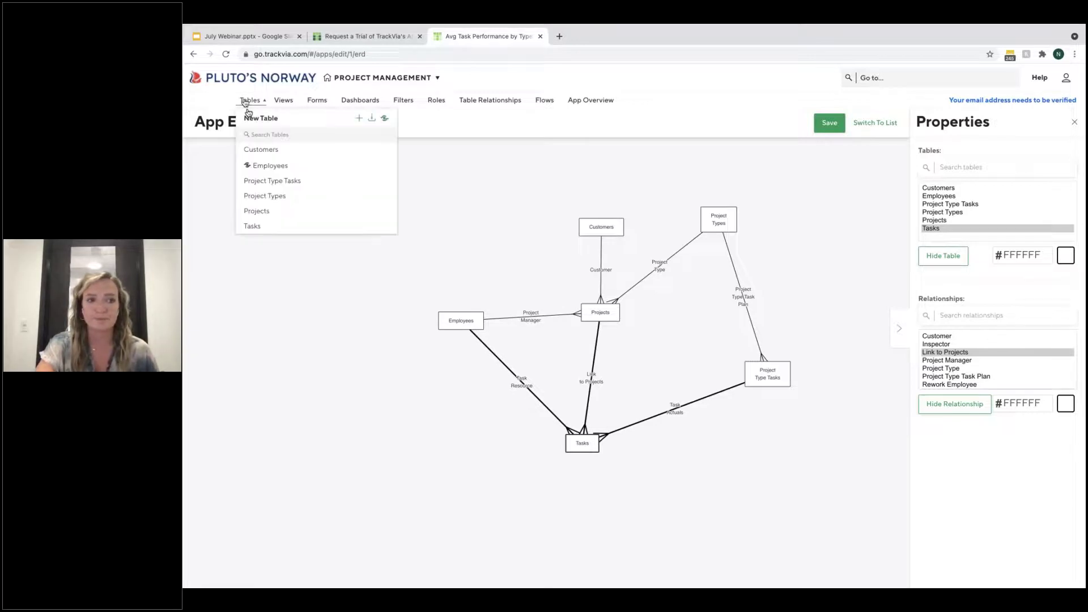
pyautogui.click(383, 216)
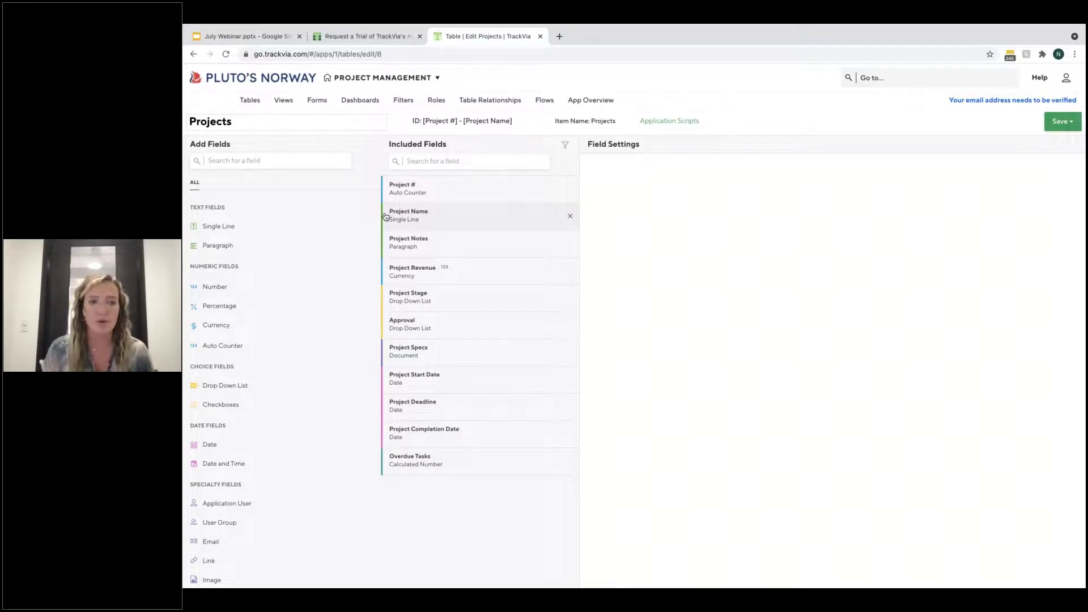
pyautogui.scroll(-2, 331, 389)
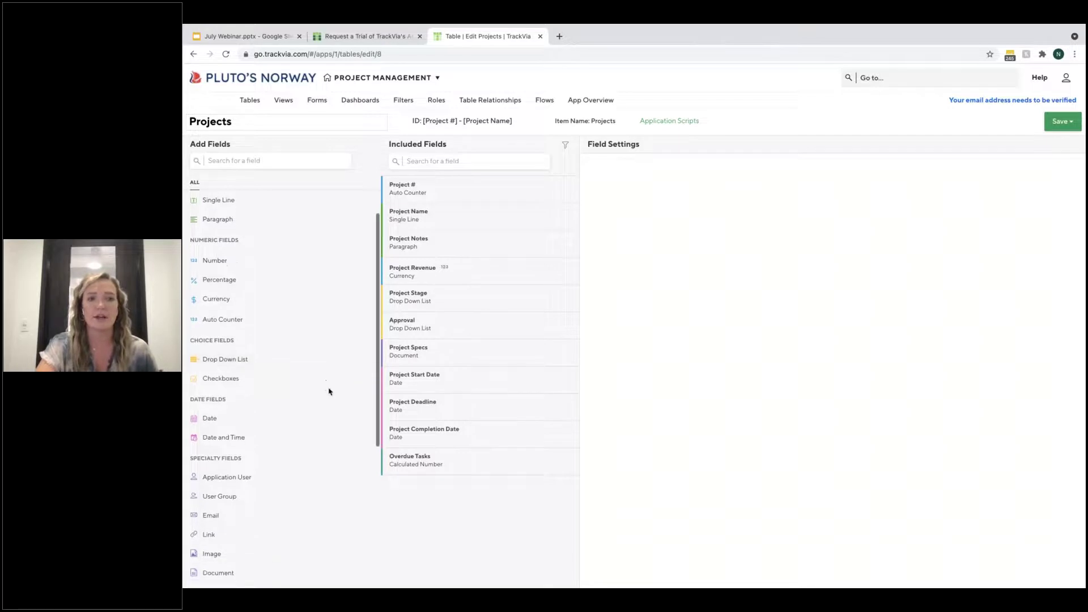
pyautogui.scroll(-2, 329, 390)
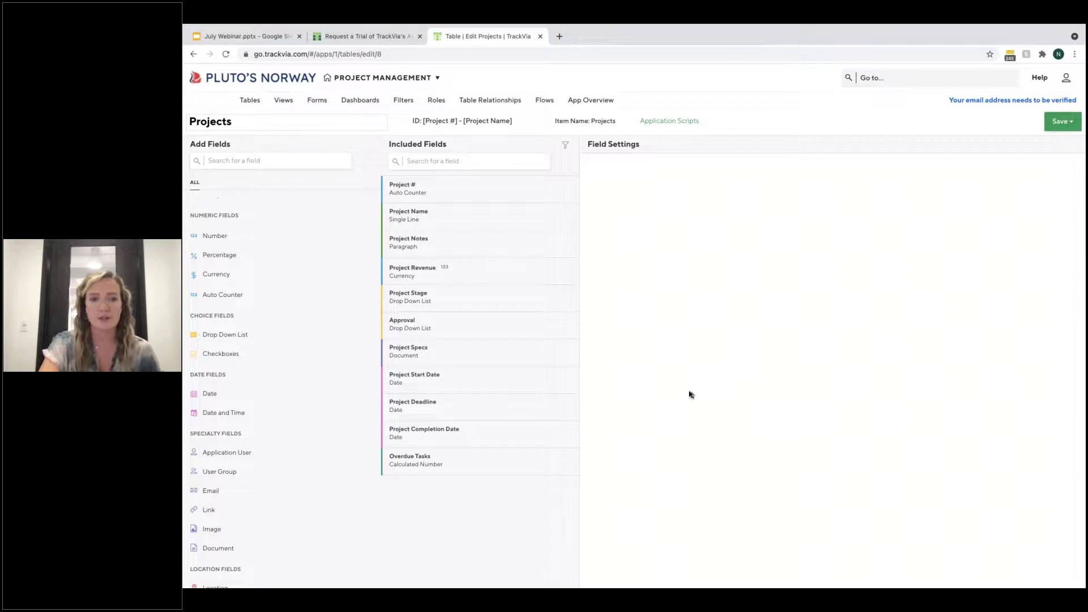
pyautogui.click(437, 296)
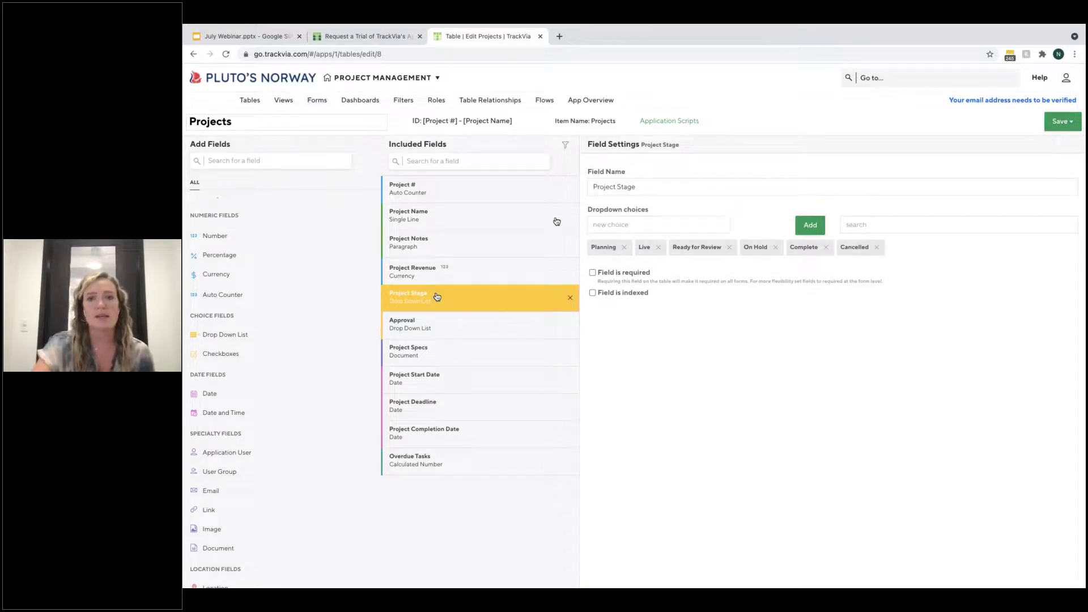
pyautogui.click(826, 248)
pyautogui.click(647, 223)
pyautogui.write('Execut')
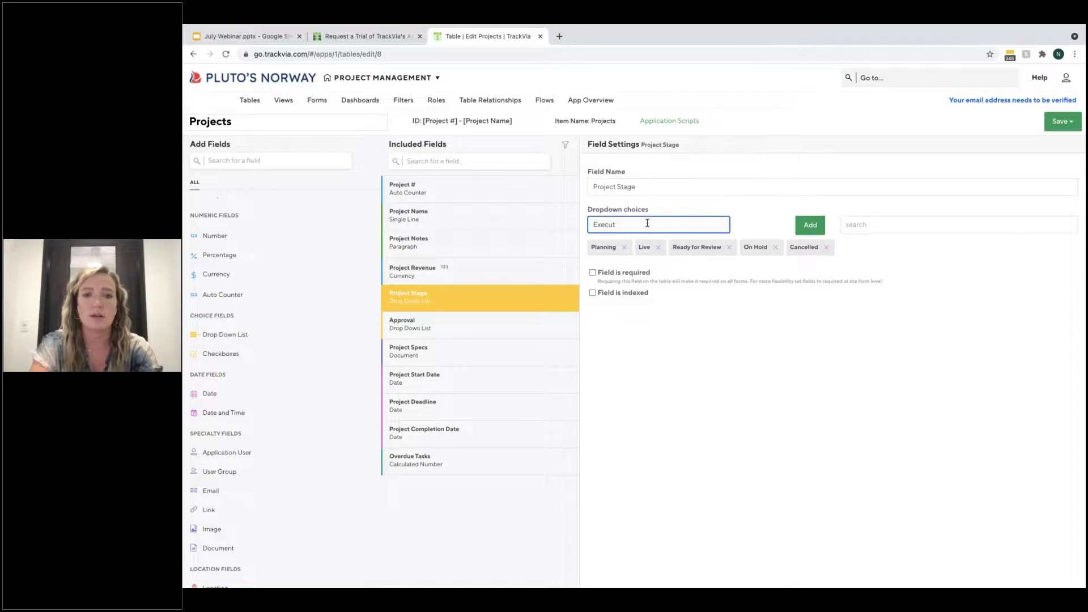
pyautogui.write('ived')
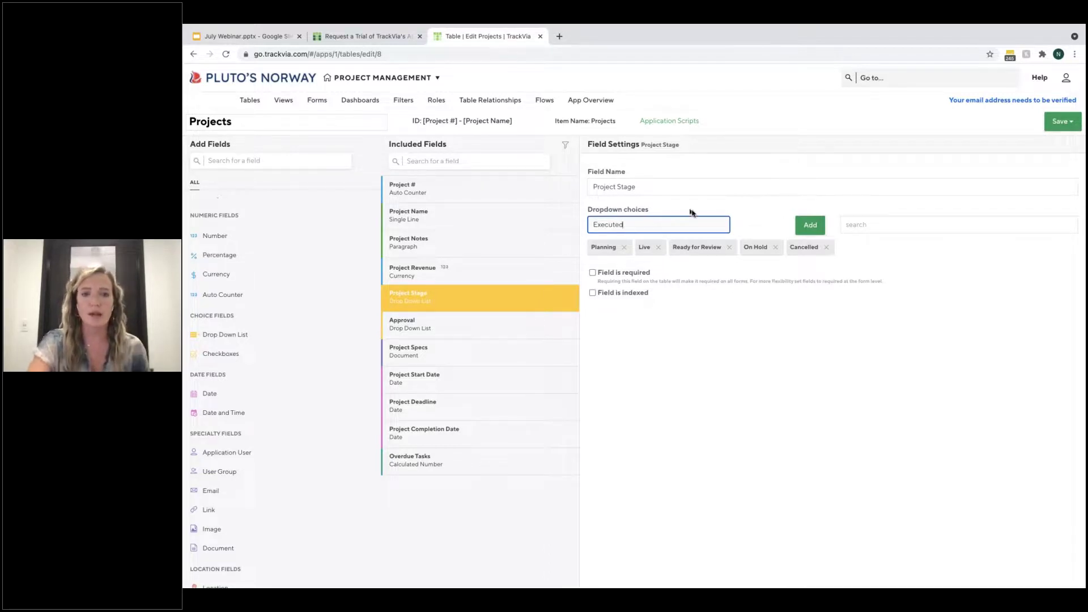
pyautogui.click(819, 226)
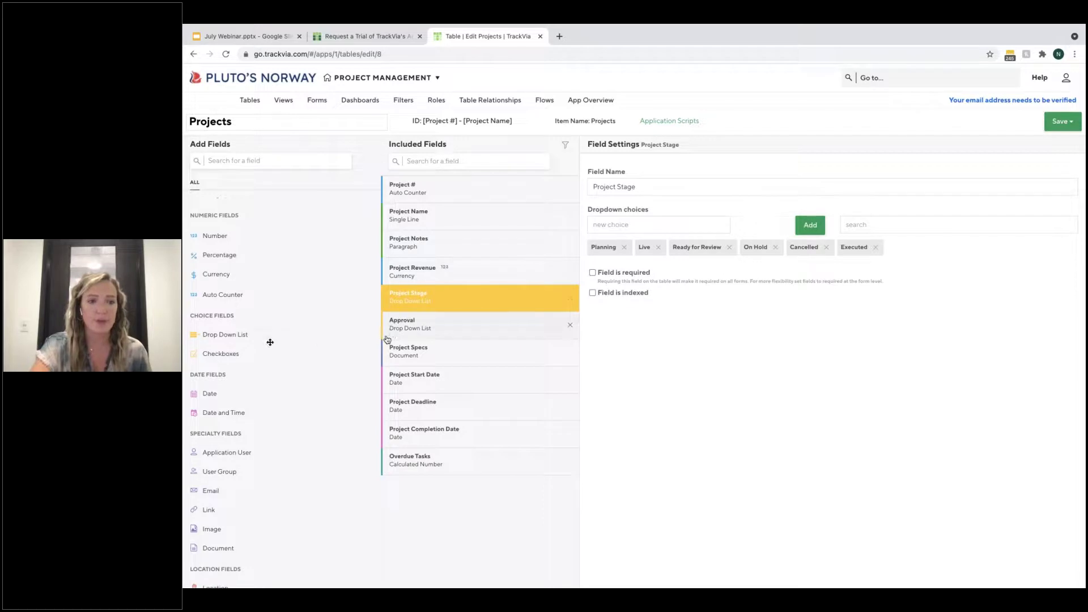
# Step: Add a drop-down list field named Project Priority with the choices Low, Medium and High to the Projects table, and save the table
pyautogui.moveTo(268, 340); pyautogui.dragTo(484, 519)
pyautogui.tripleClick(615, 187)
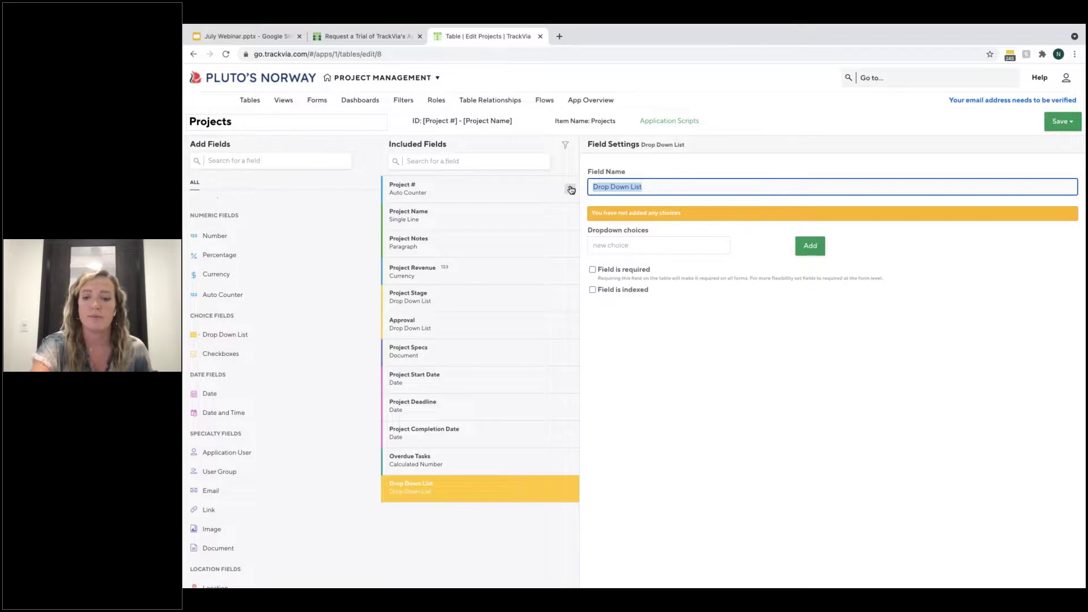
pyautogui.press('BackSpace')
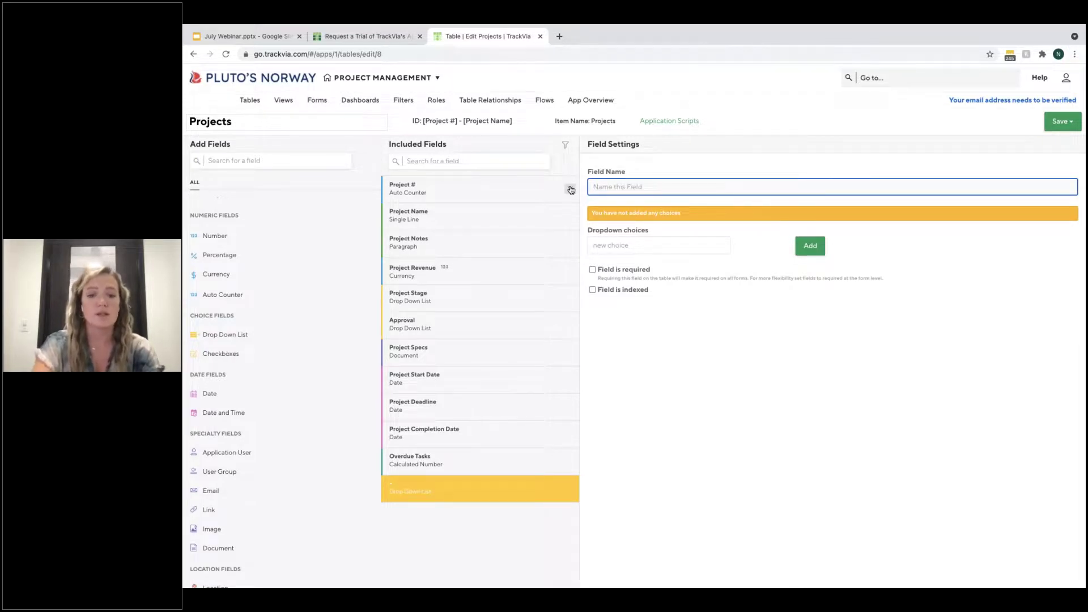
pyautogui.write('Project Priority')
pyautogui.click(627, 243)
pyautogui.write('Low')
pyautogui.press('Return')
pyautogui.write('Medium')
pyautogui.press('Return')
pyautogui.write('High')
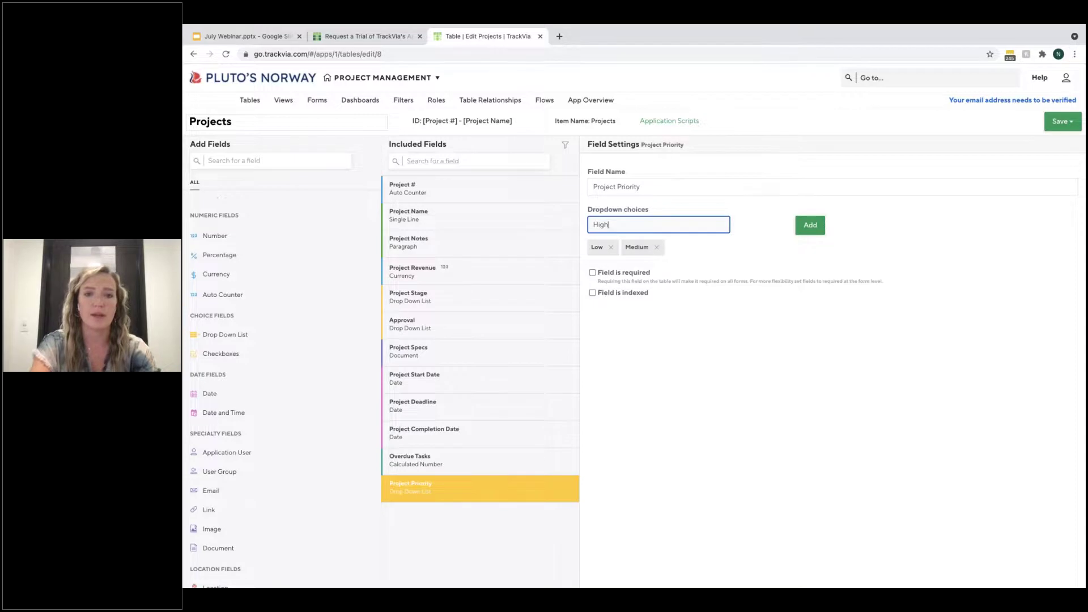
pyautogui.press('Return')
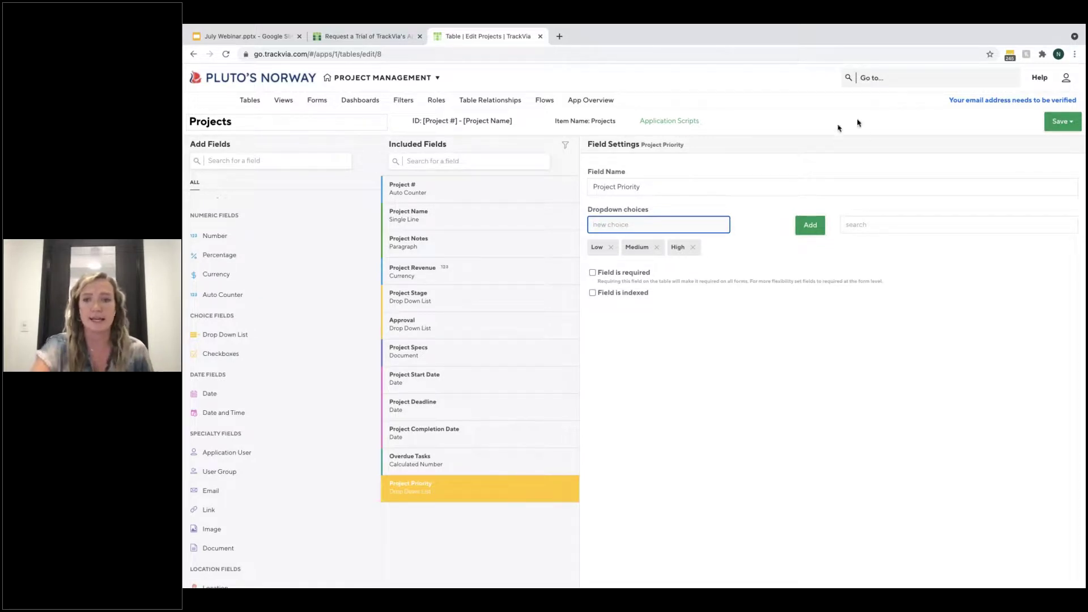
pyautogui.click(1050, 121)
pyautogui.click(1049, 121)
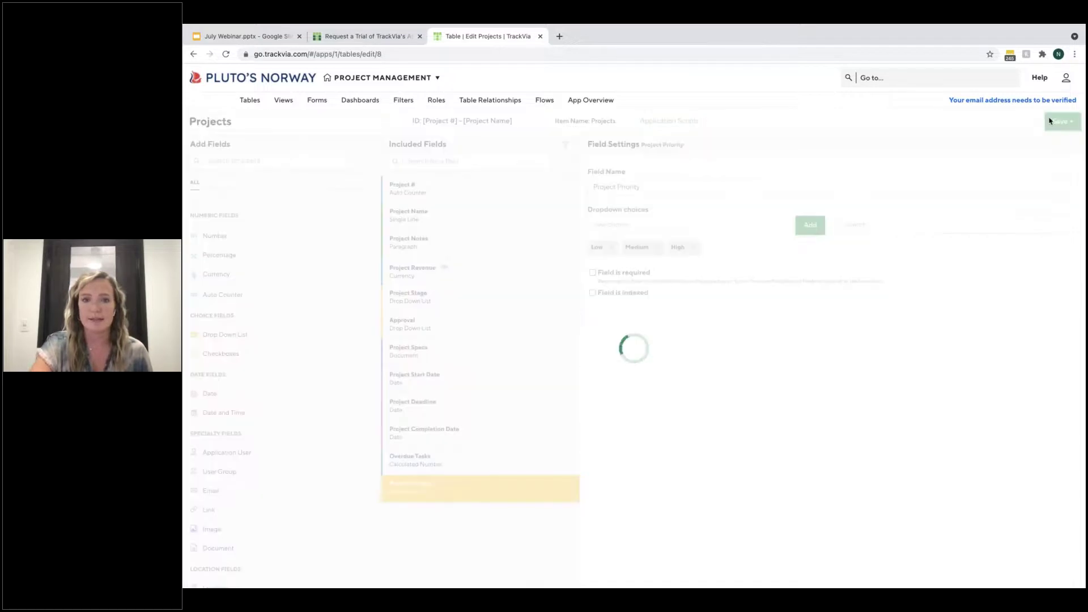
# Step: Add the Project Priority field below Project Type on the Project Details form and save the form
pyautogui.click(313, 101)
pyautogui.scroll(-5, 397, 265)
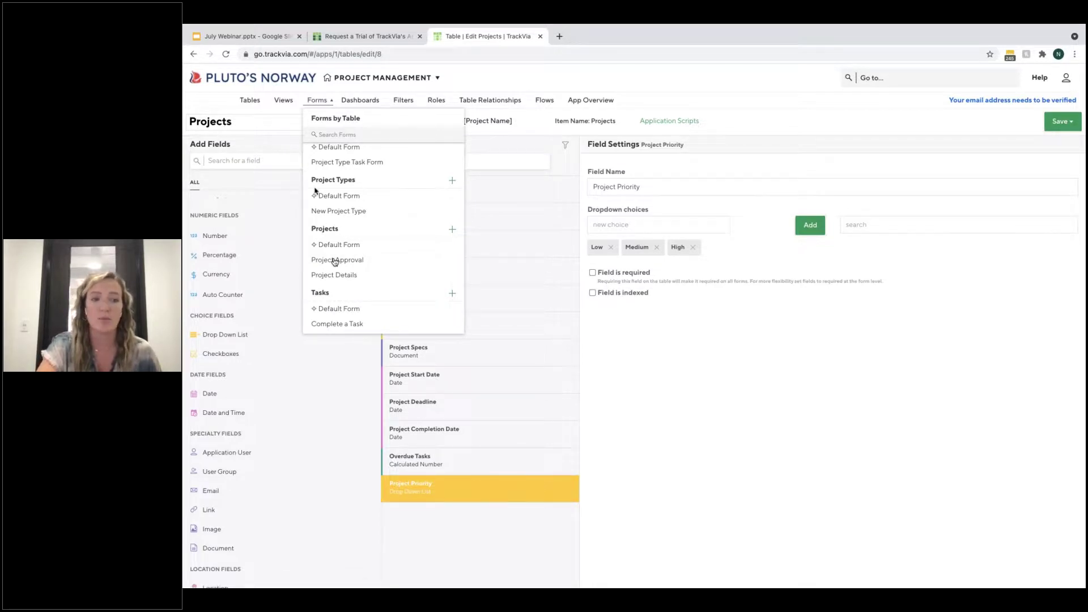
pyautogui.click(452, 279)
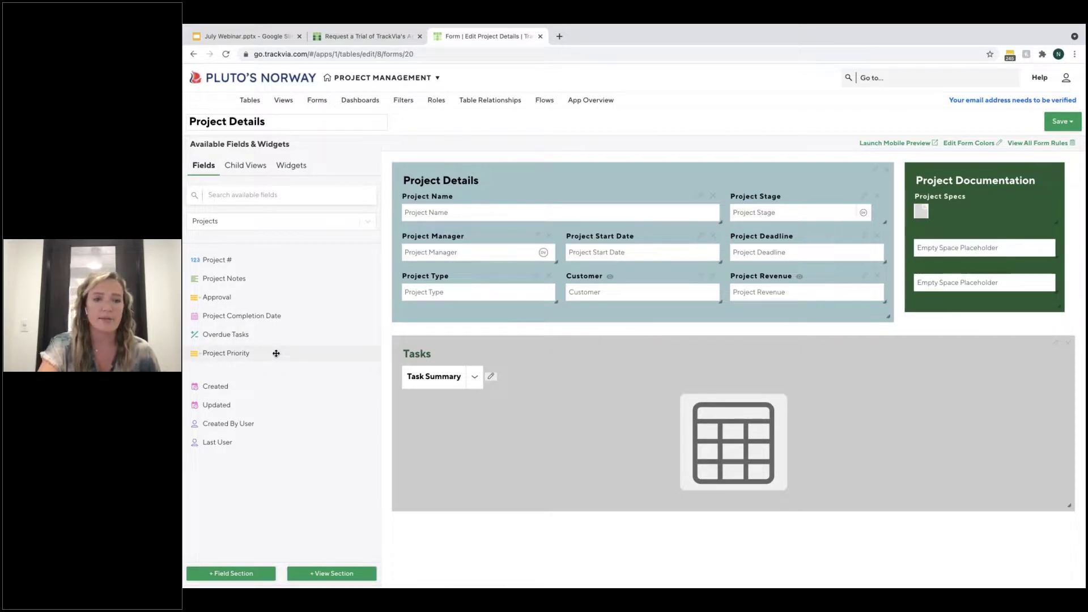
pyautogui.moveTo(275, 353); pyautogui.dragTo(516, 325)
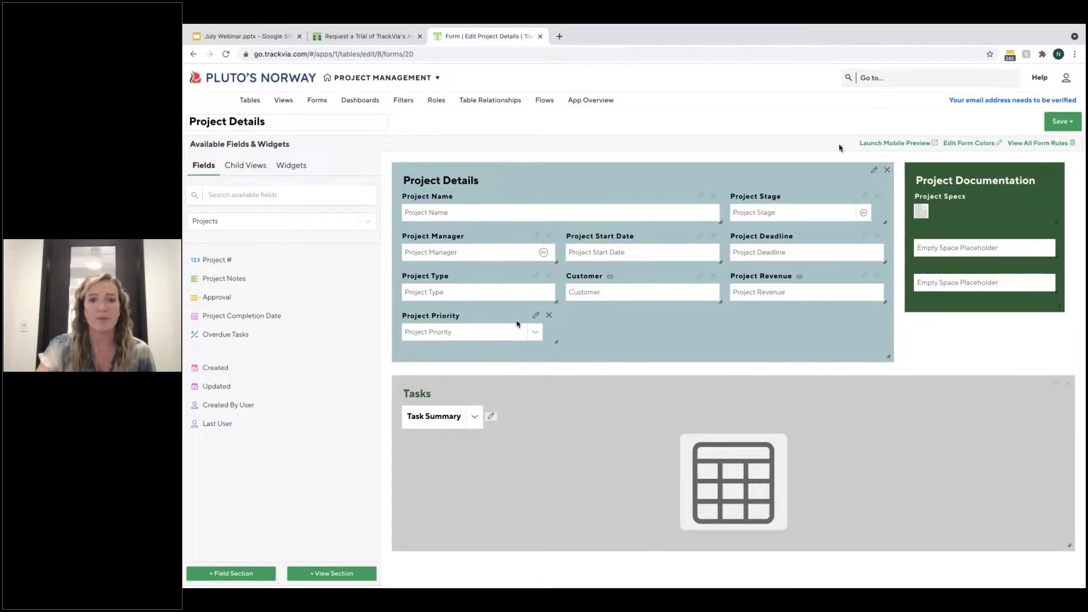
pyautogui.click(1060, 117)
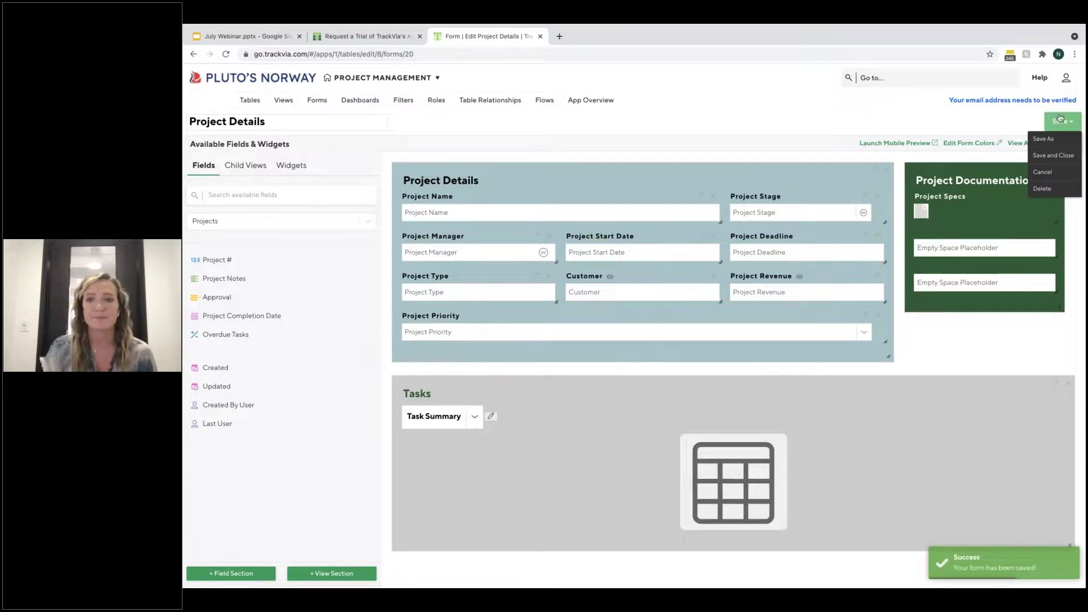
# Step: Open a new project form from the Project Portfolio dashboard to check the Project Priority field and the Project Stage choices
pyautogui.click(278, 84)
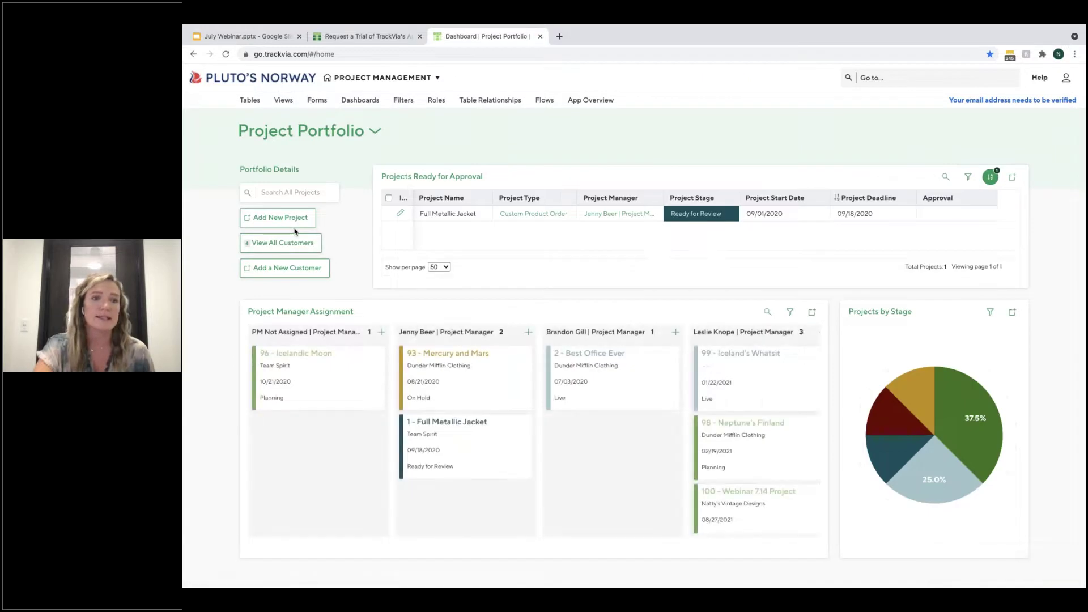
pyautogui.click(292, 221)
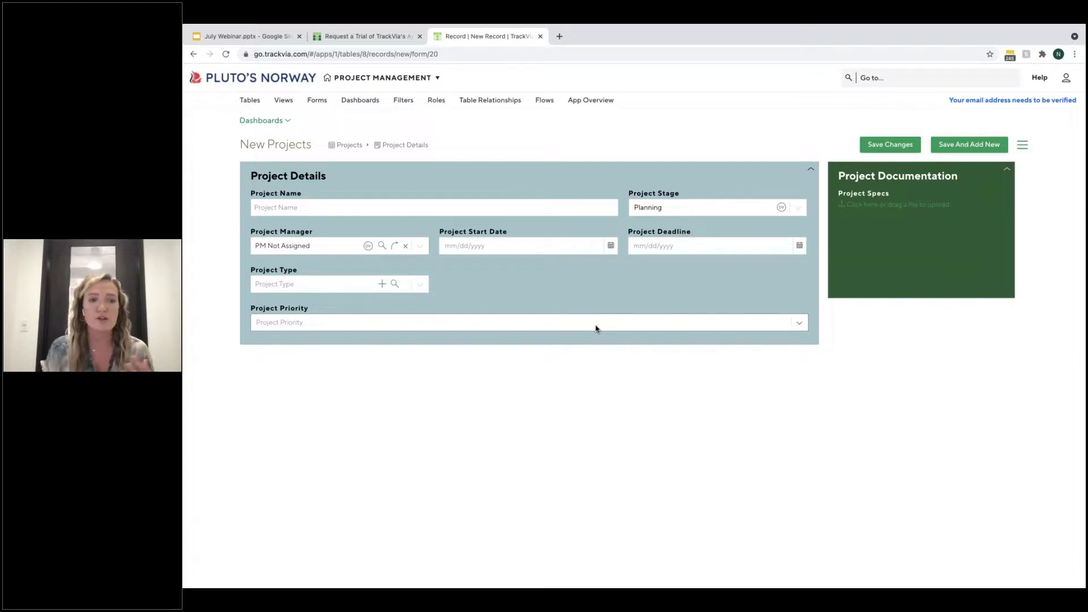
pyautogui.click(697, 203)
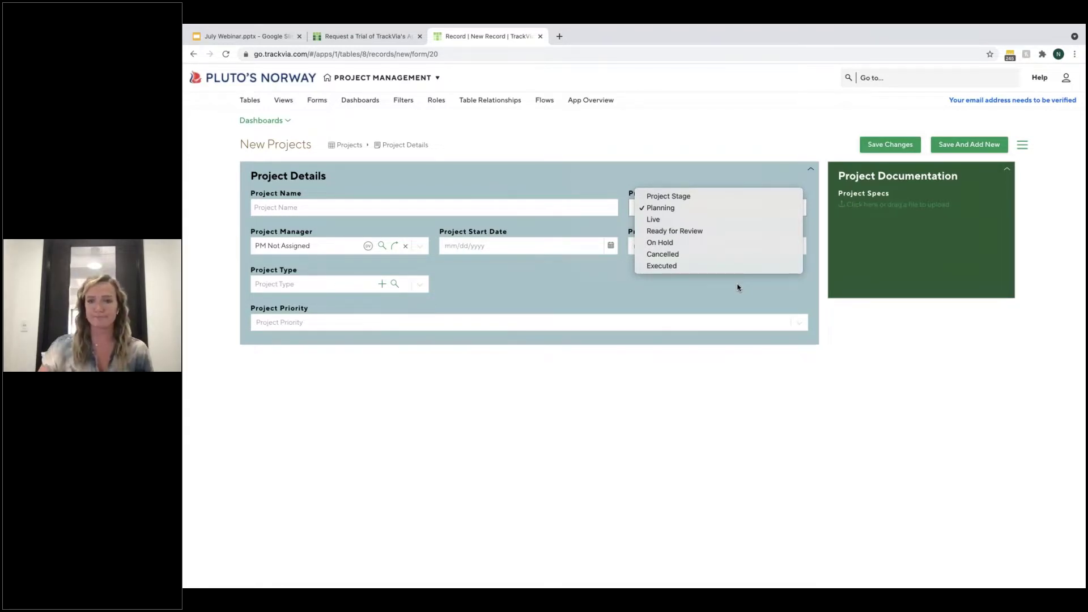
pyautogui.click(865, 420)
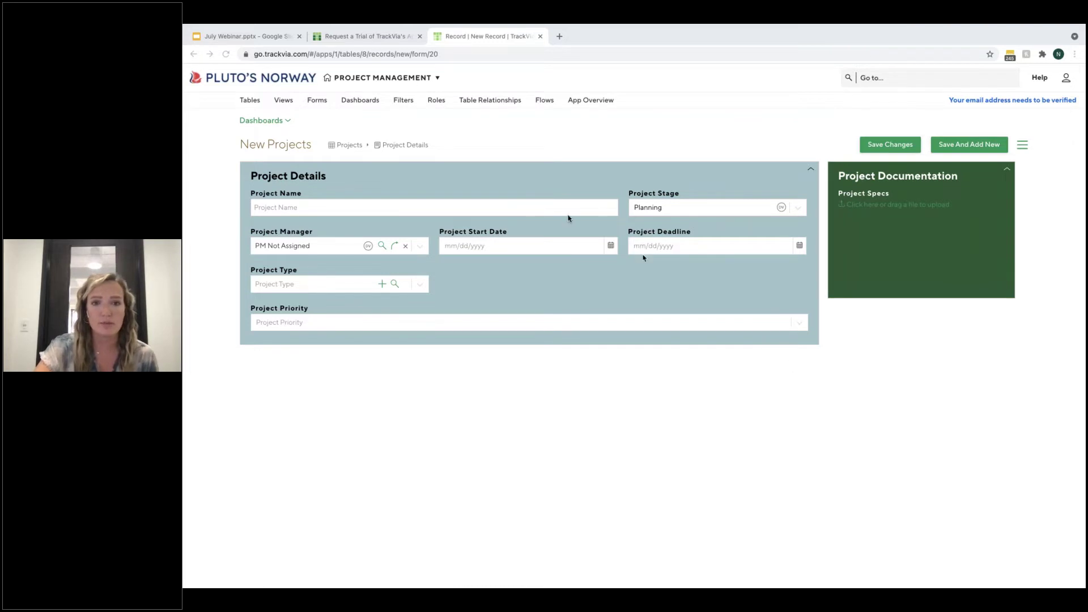
# Step: Switch to the July Webinar presentation in Google Slides, start presenting from the DEMO slide and advance to the Final Notes slide
pyautogui.moveTo(264, 38)
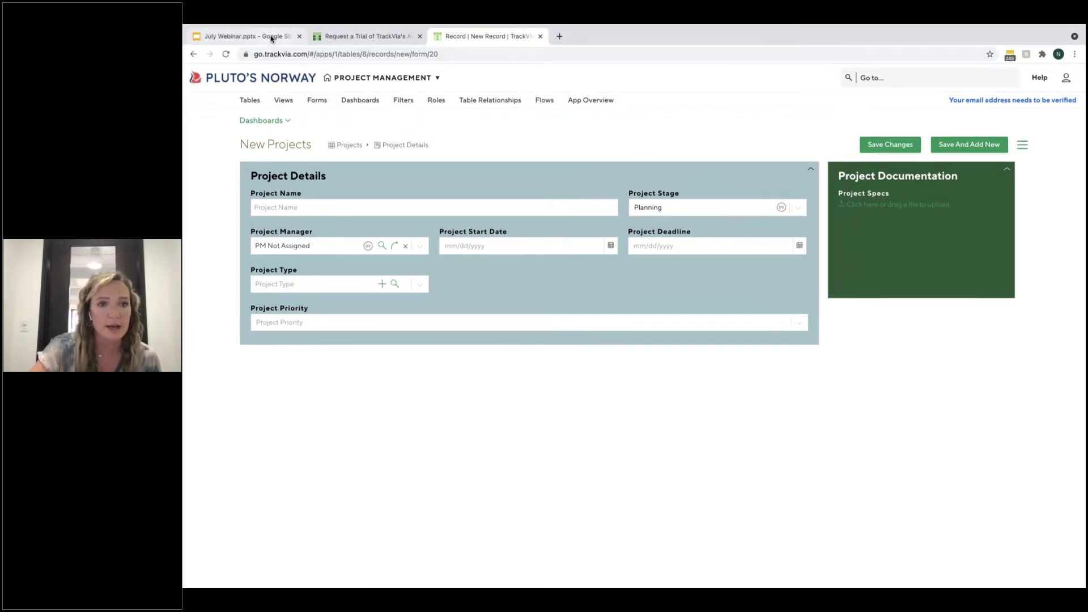
pyautogui.click(271, 38)
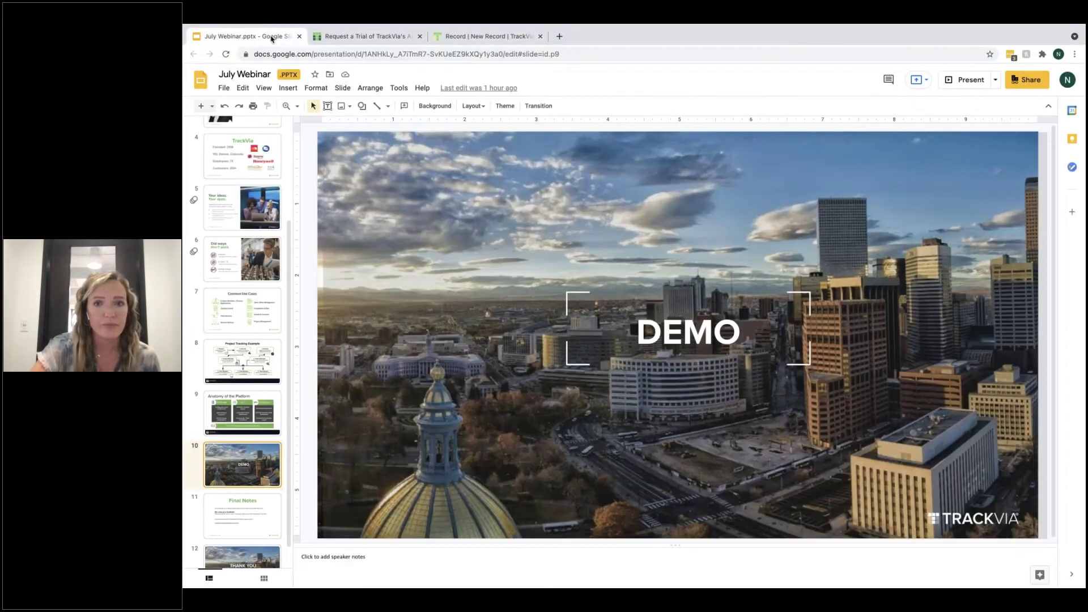
pyautogui.click(966, 85)
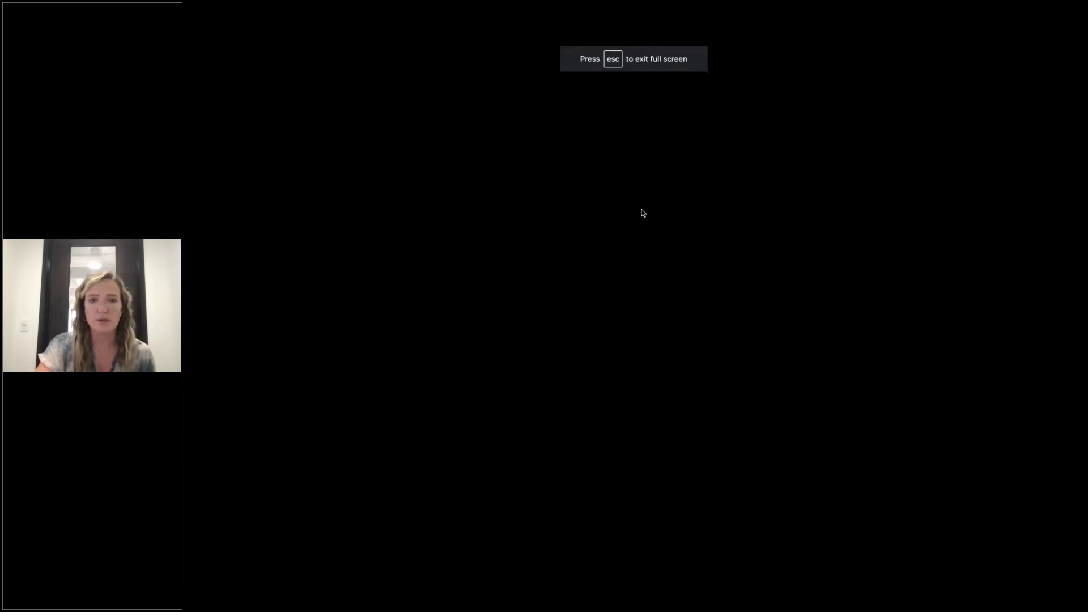
pyautogui.press('Right')
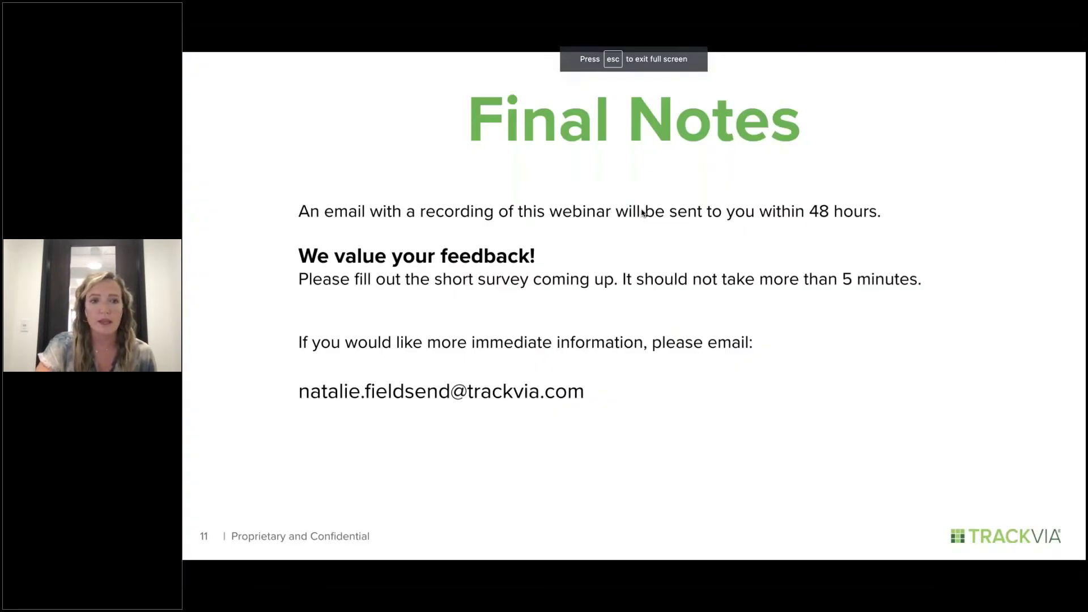